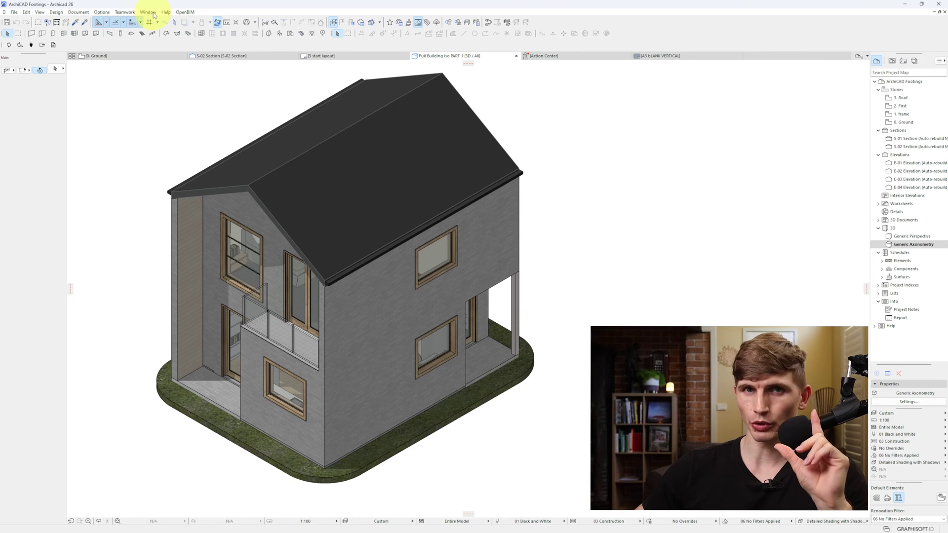
# Check that the Navigator is switched on in the list of available palettes.
pyautogui.click(153, 14)
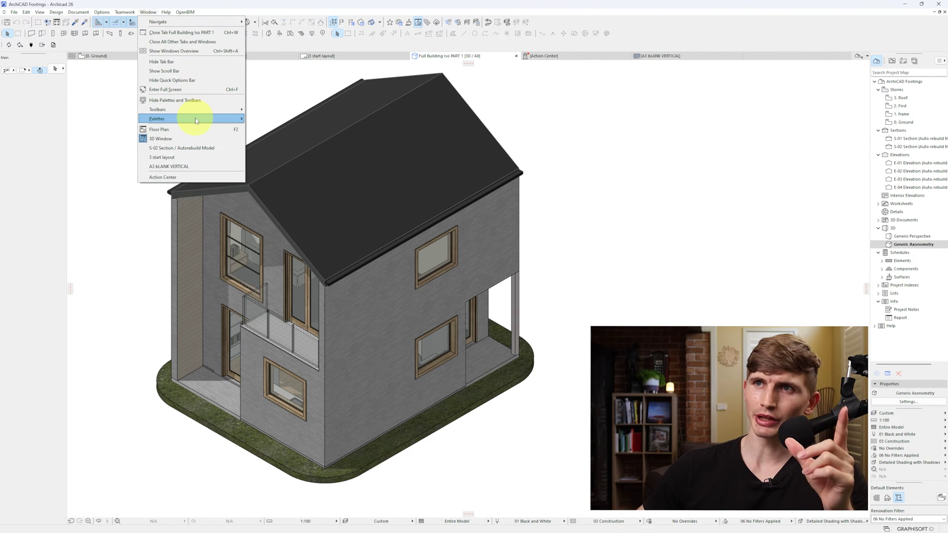
pyautogui.moveTo(196, 121)
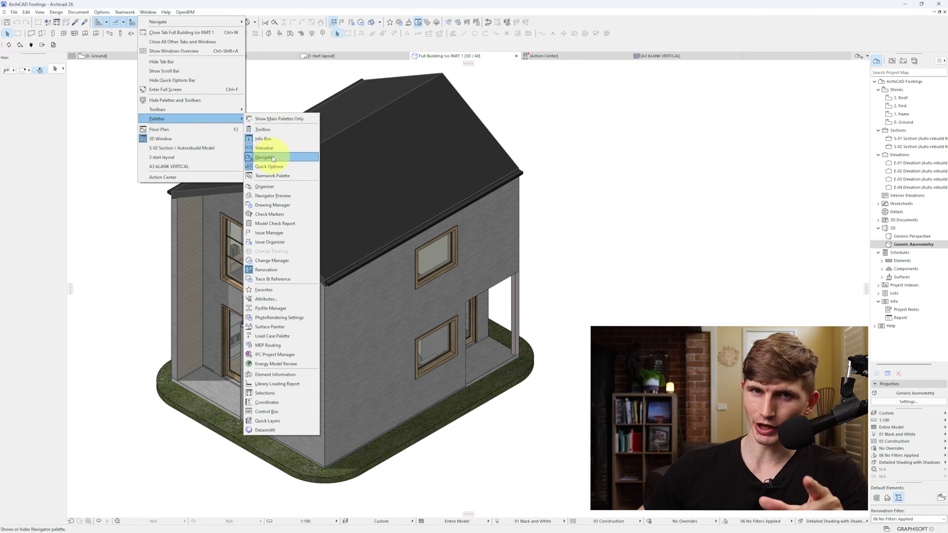
pyautogui.click(867, 143)
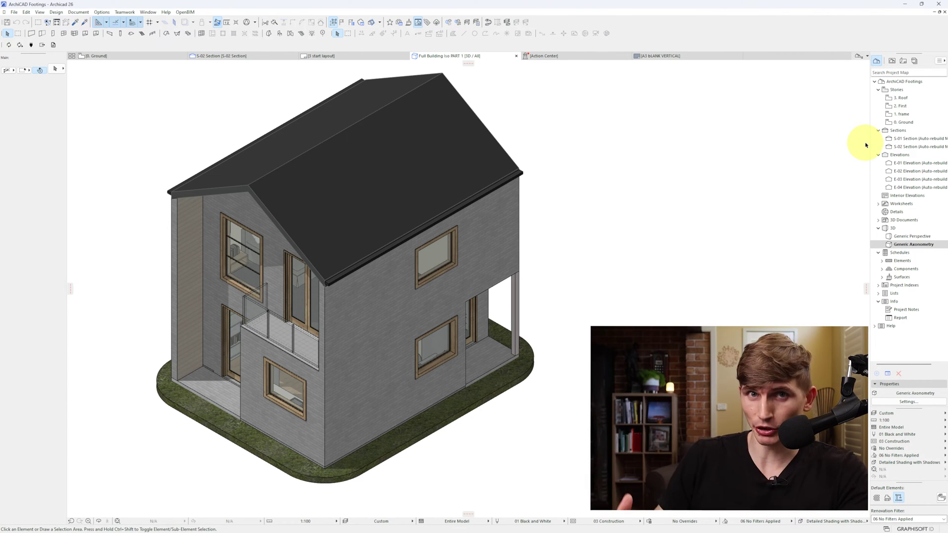
# Look through the project map, the Ground view's scale and display settings, and the properties of the Layouts to PDF publisher set.
pyautogui.click(903, 114)
pyautogui.hotkey('ctrl', '7')
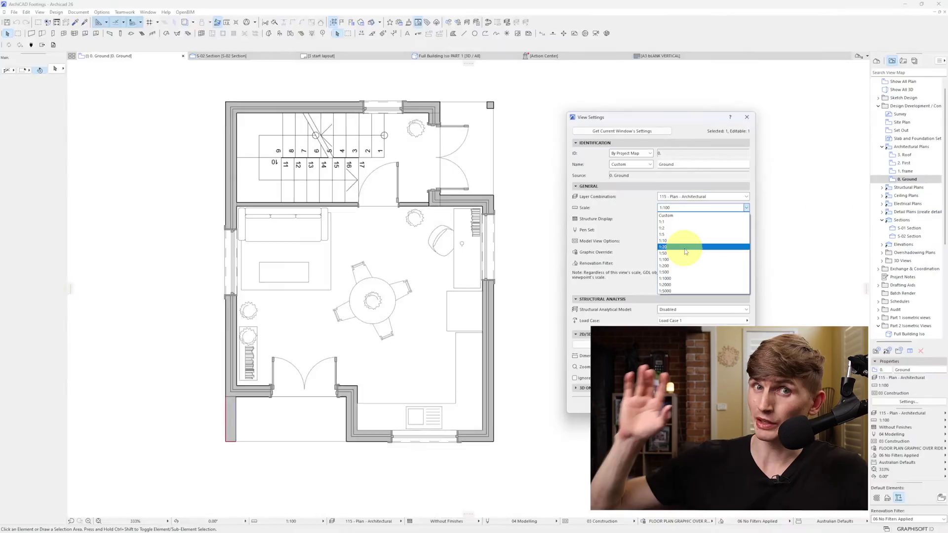
pyautogui.click(704, 223)
pyautogui.click(694, 229)
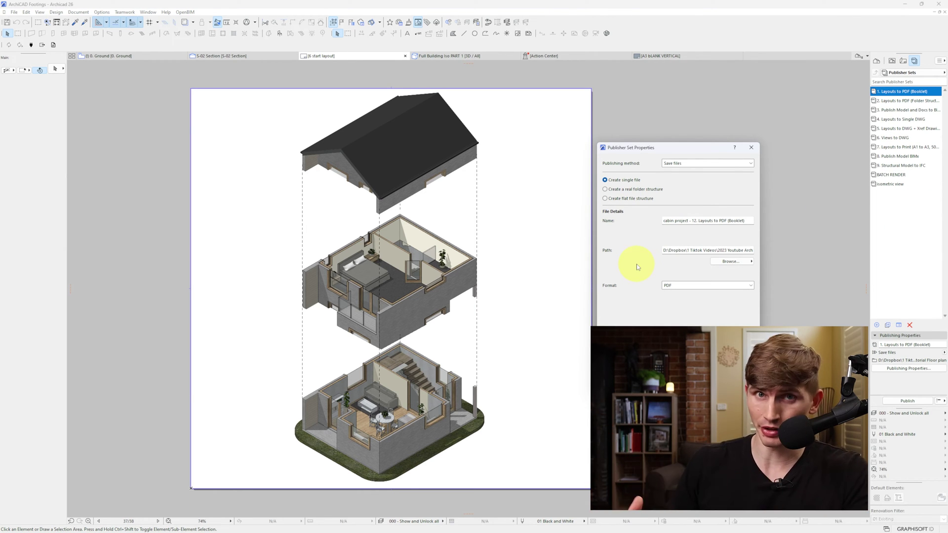
pyautogui.click(878, 61)
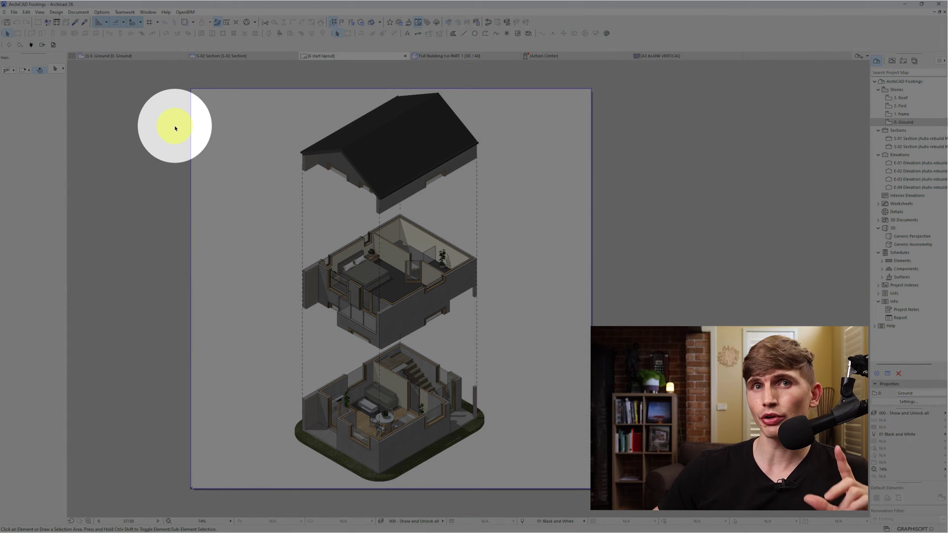
pyautogui.click(176, 129)
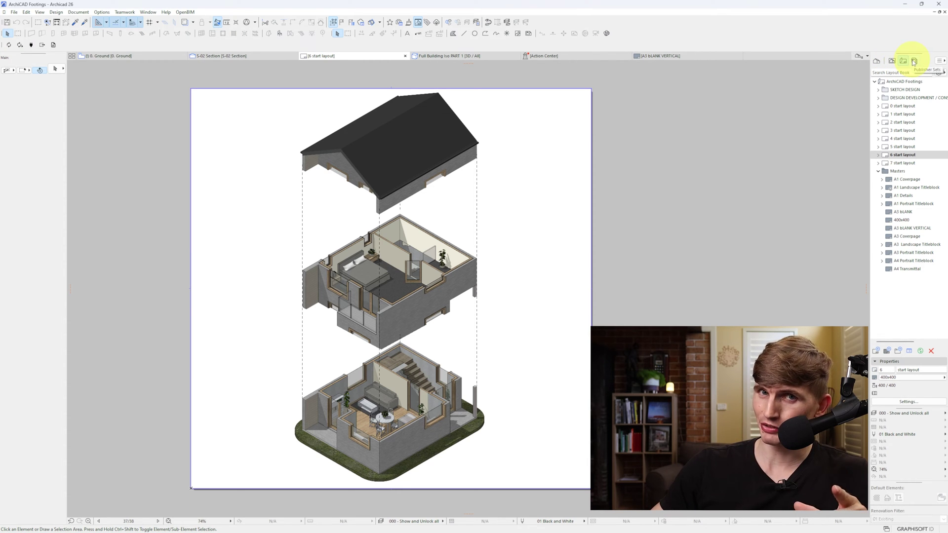
# Return to the project map and 3D view, and review the story names, elevations and heights in Story Settings.
pyautogui.click(877, 61)
pyautogui.press('F3')
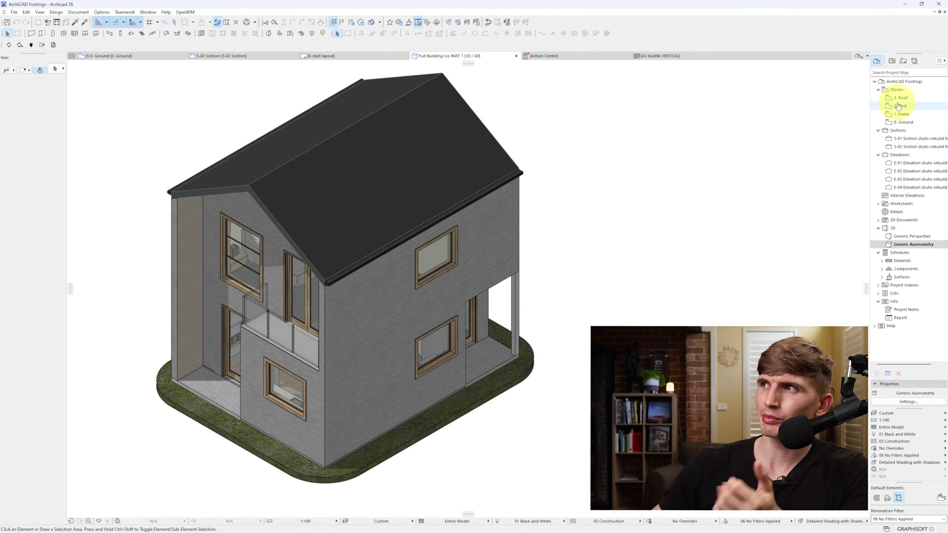
pyautogui.rightClick(899, 105)
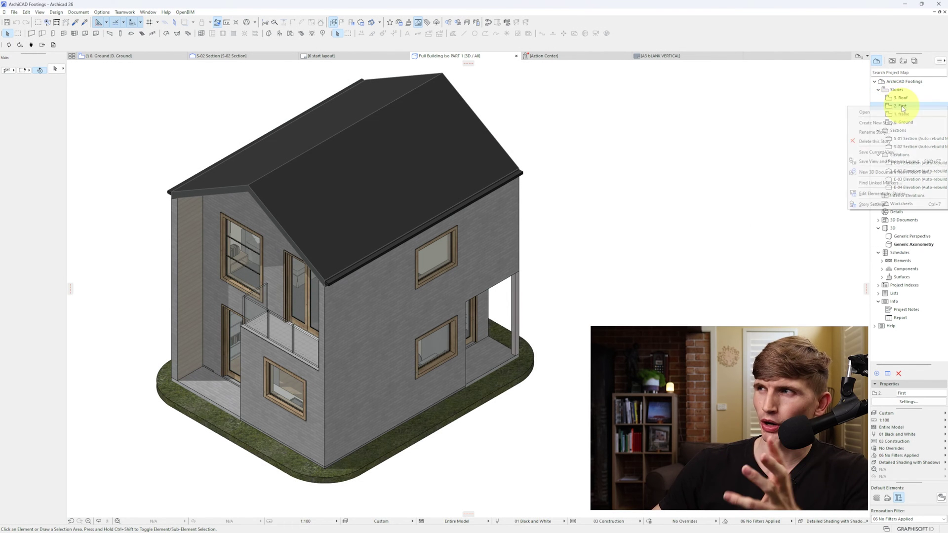
pyautogui.click(881, 204)
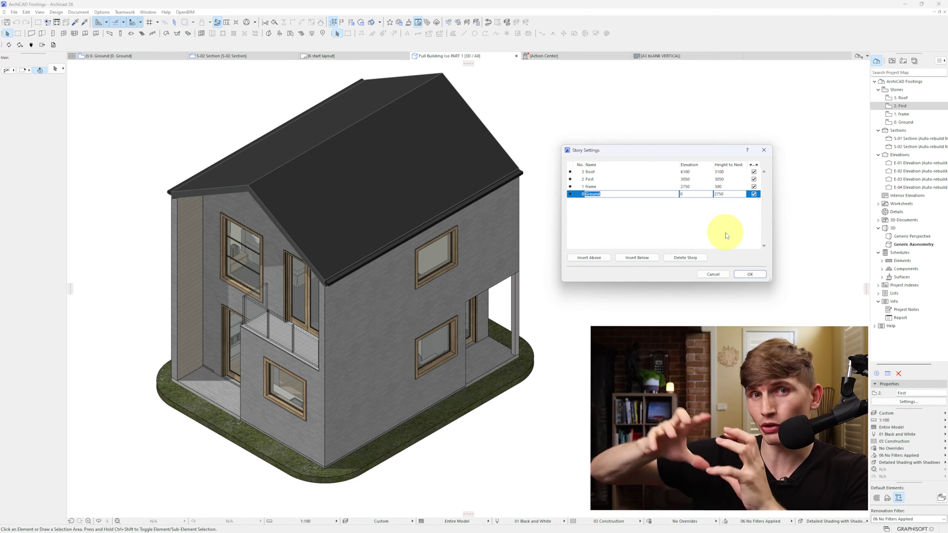
pyautogui.press('Escape')
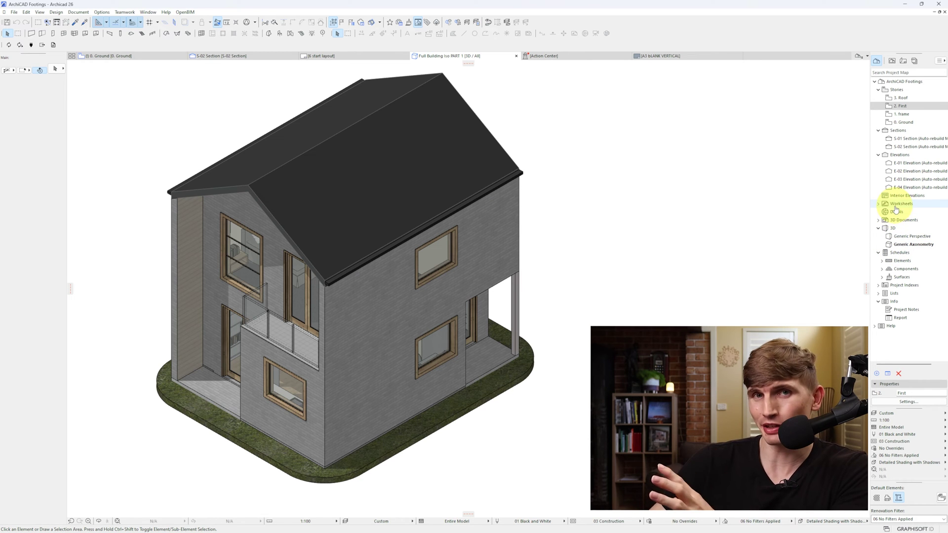
# Show the view map and collapse the Design Development and Part 2 Isometric Views folders to examine the saved view structure.
pyautogui.click(892, 62)
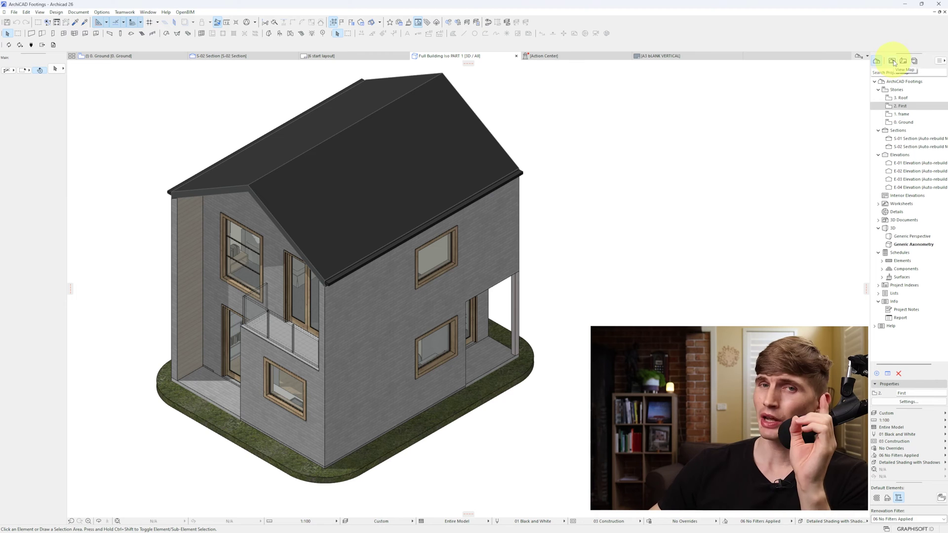
pyautogui.scroll(1, 921, 131)
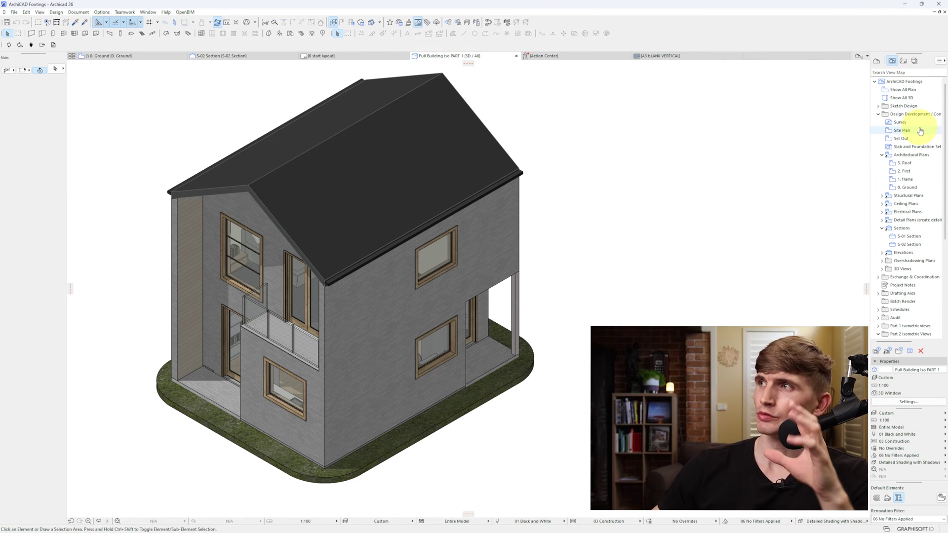
pyautogui.click(878, 114)
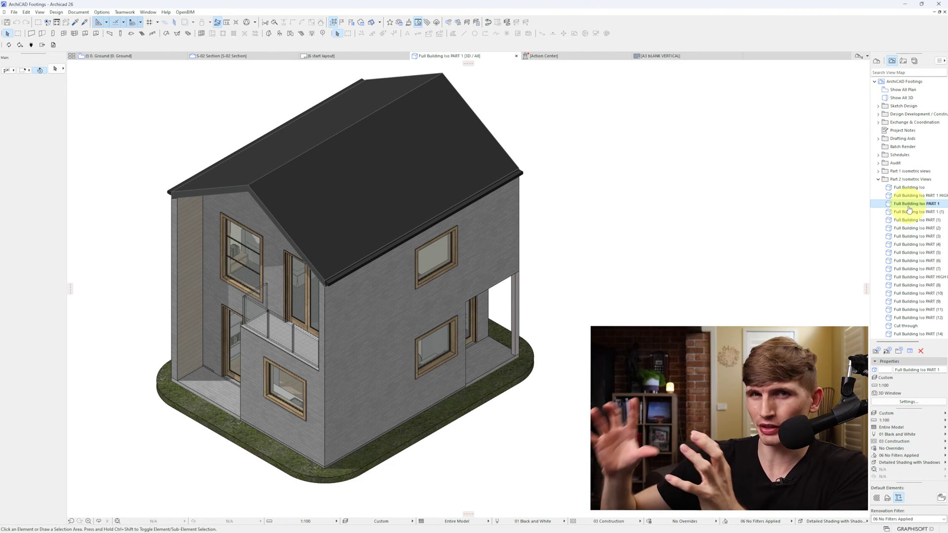
pyautogui.click(879, 180)
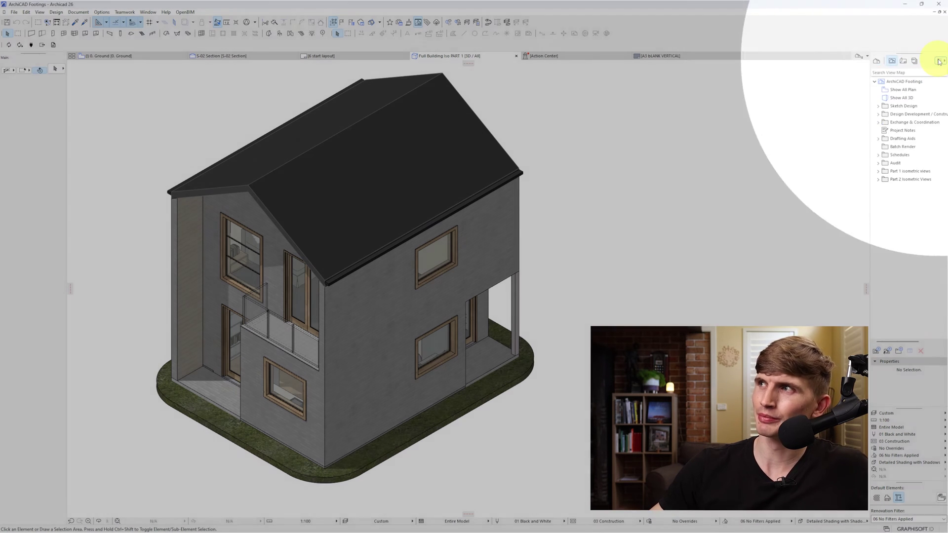
# Open the Organizer palette.
pyautogui.click(940, 61)
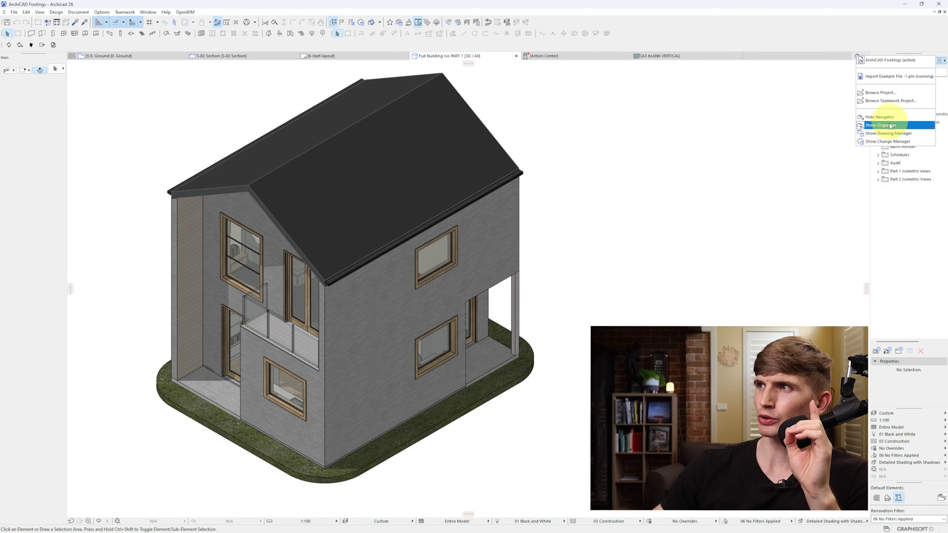
pyautogui.click(941, 62)
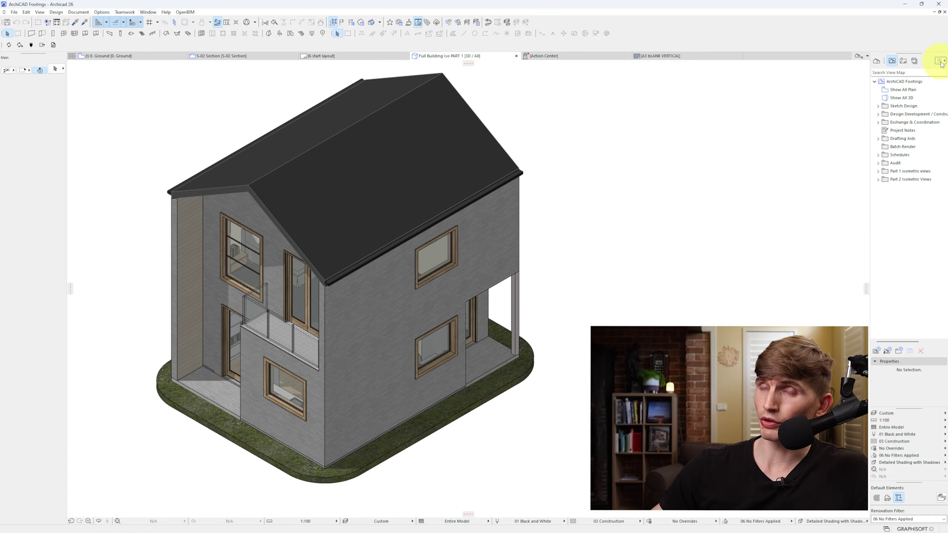
pyautogui.click(152, 11)
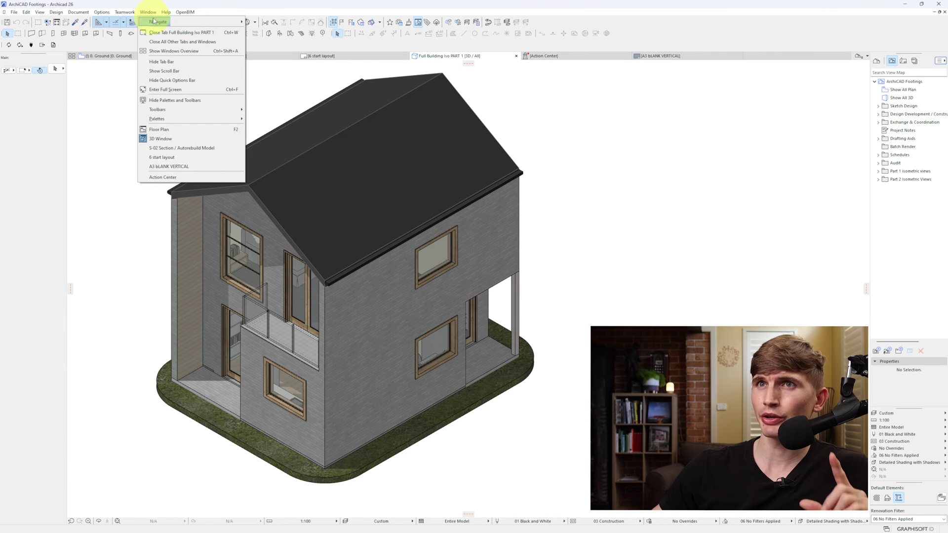
pyautogui.moveTo(185, 121)
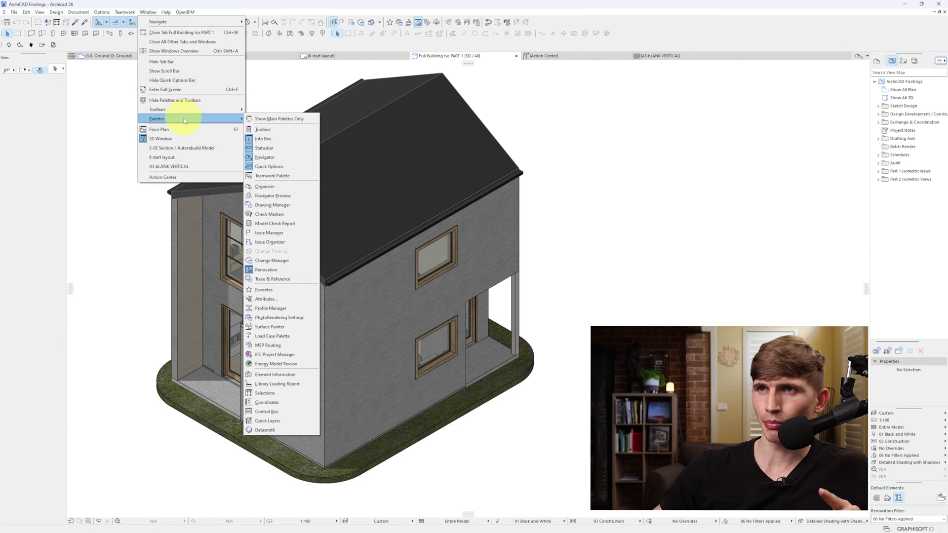
pyautogui.click(286, 188)
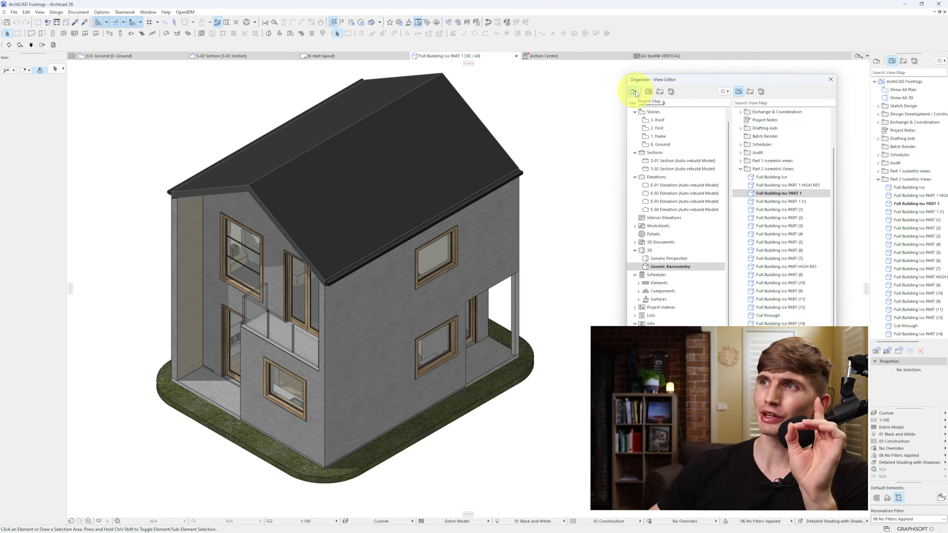
# Add the Ground story from the project map to the view map as a new saved view.
pyautogui.click(739, 92)
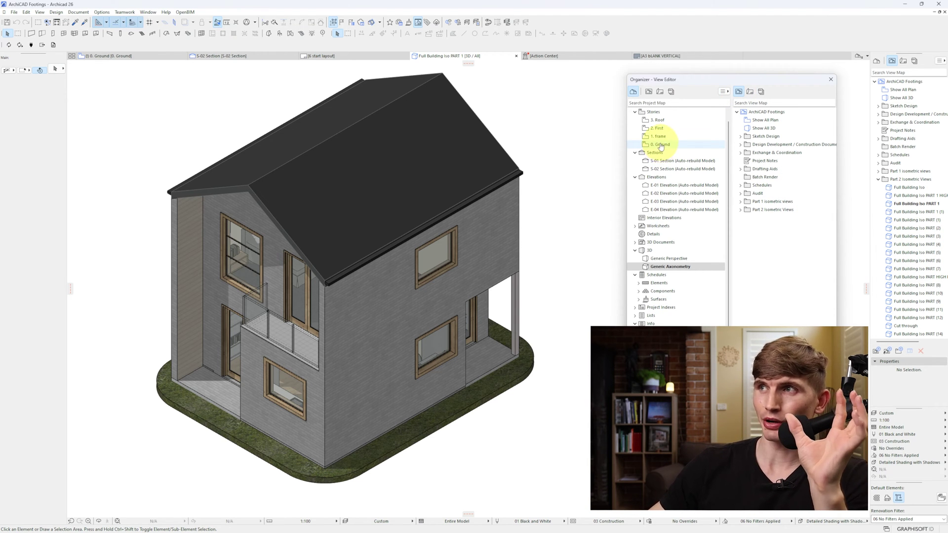
pyautogui.click(661, 144)
pyautogui.moveTo(668, 145); pyautogui.dragTo(779, 222)
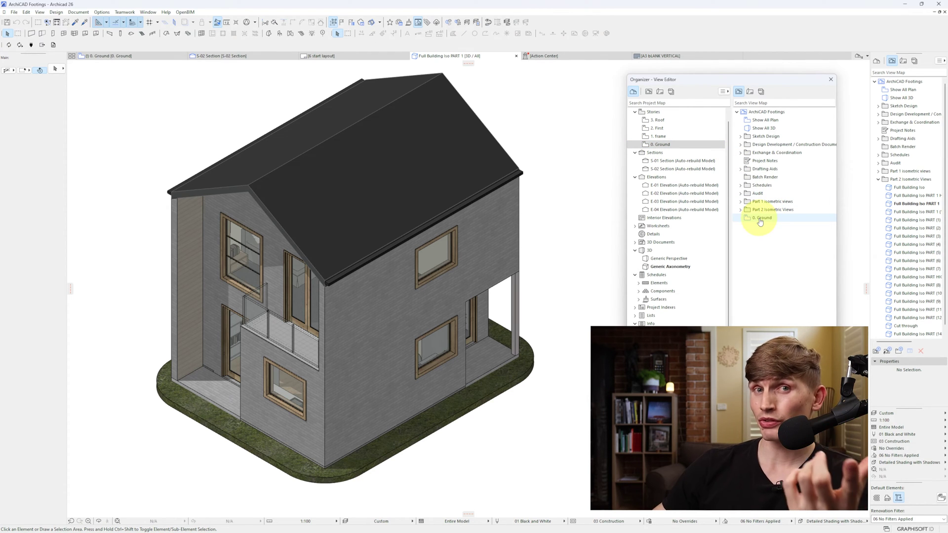
# Review the layer combination, scale, pen set and other view settings of the new Ground view.
pyautogui.rightClick(760, 222)
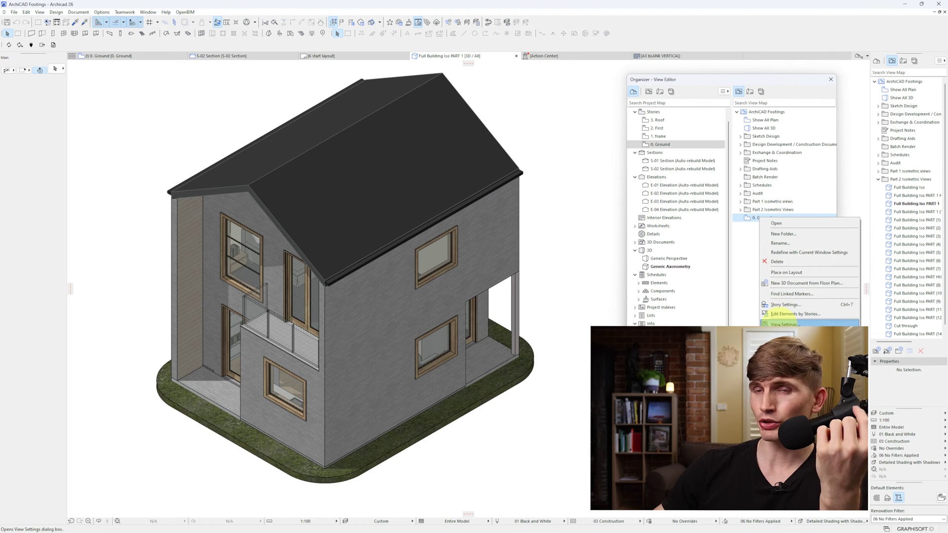
pyautogui.click(783, 324)
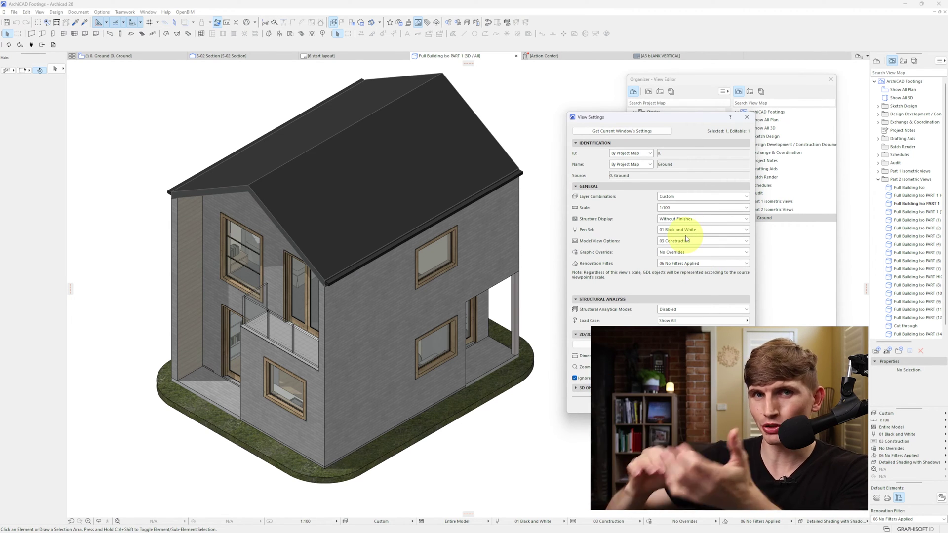
pyautogui.click(728, 402)
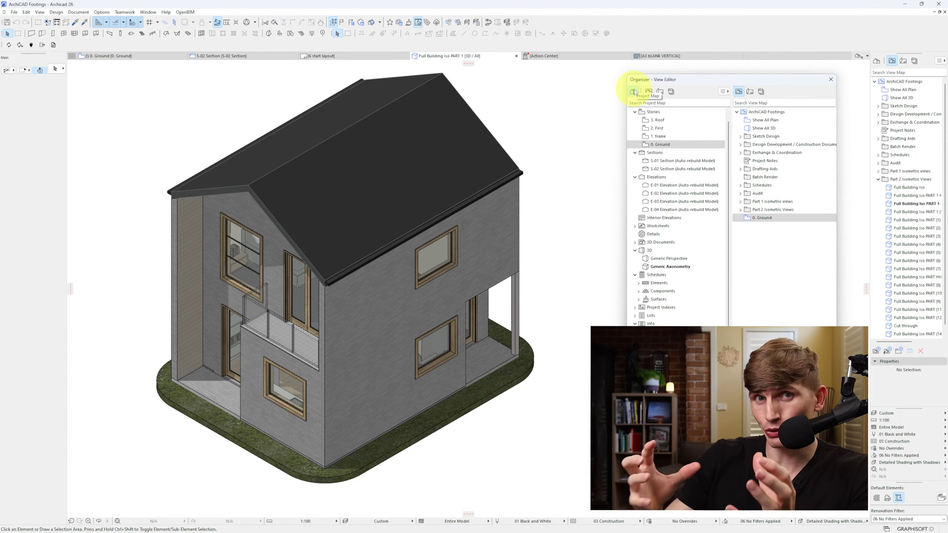
pyautogui.click(764, 220)
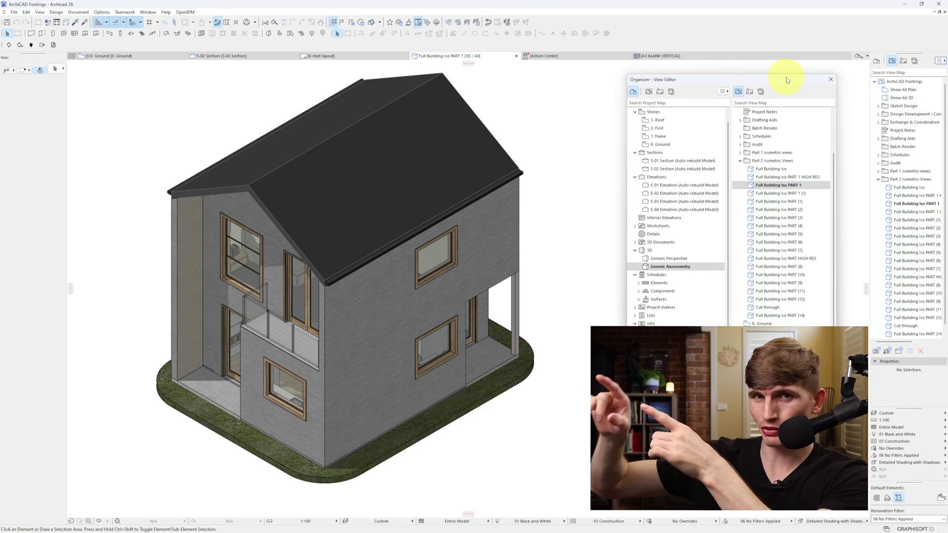
# Pair the view map with the layout book and create a layout named 3D VIEW using the A3 bLANK master layout.
pyautogui.click(649, 92)
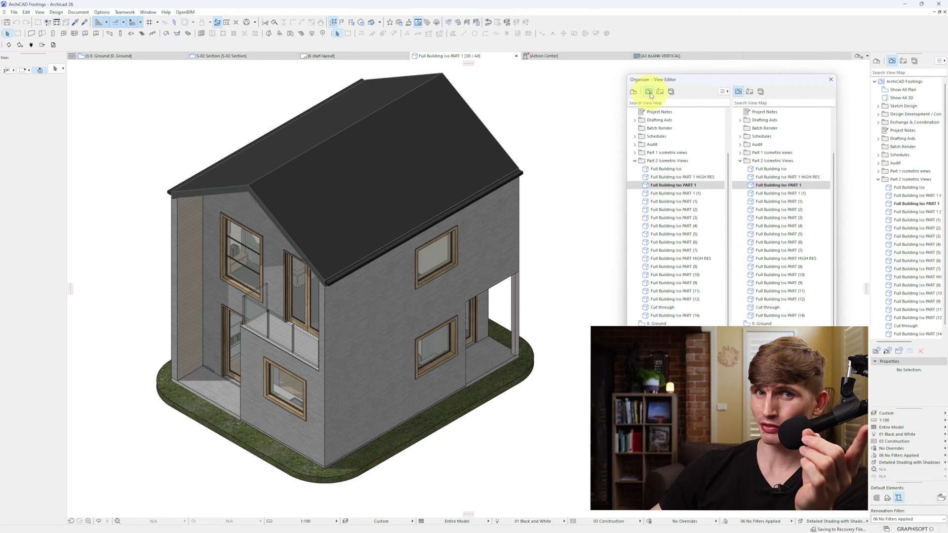
pyautogui.click(750, 92)
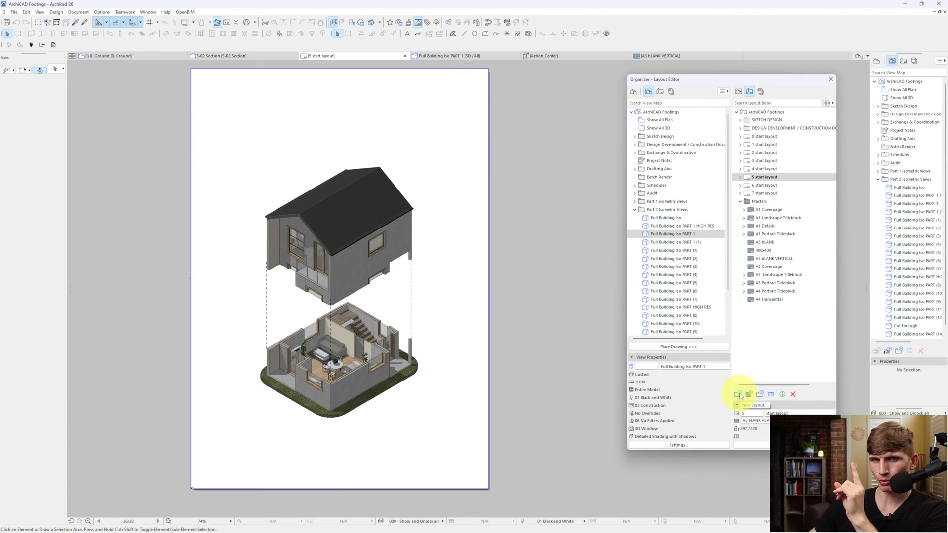
pyautogui.click(738, 394)
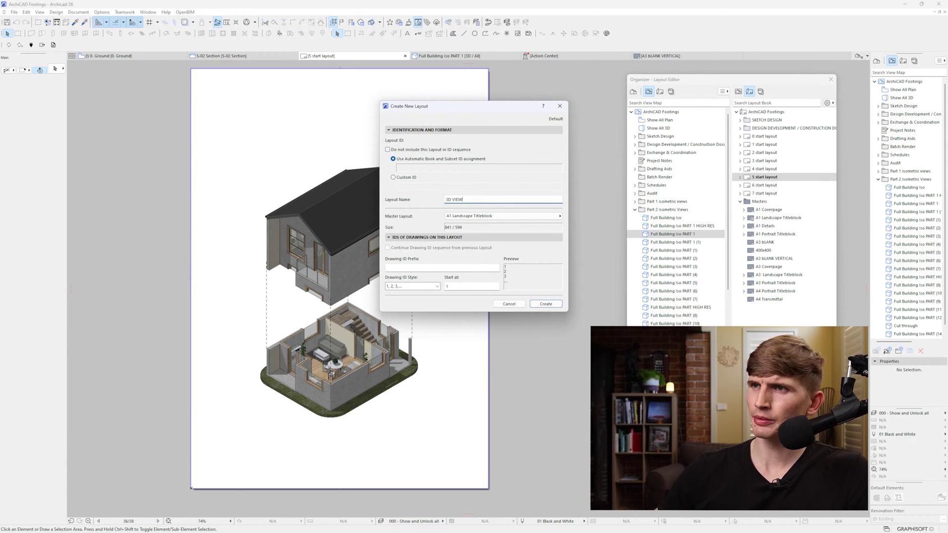
pyautogui.click(472, 218)
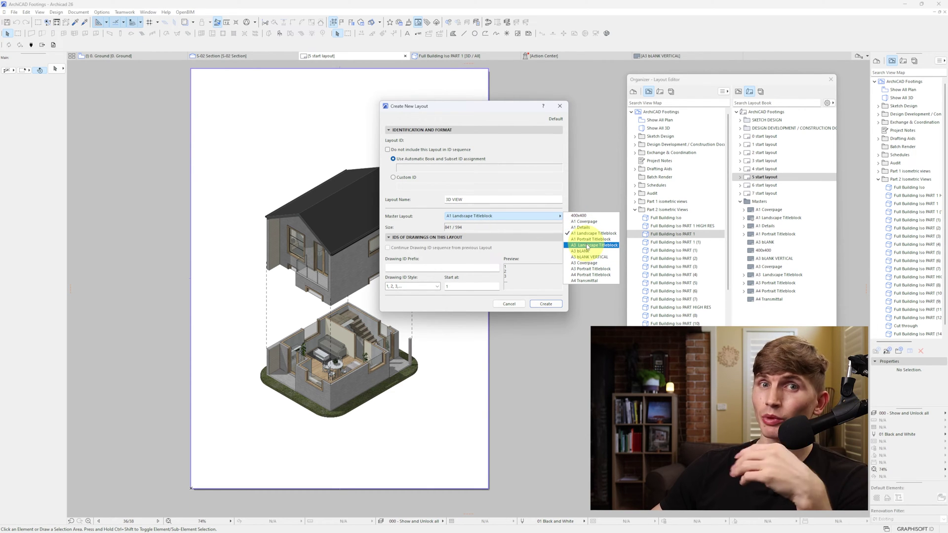
pyautogui.click(588, 245)
pyautogui.click(546, 304)
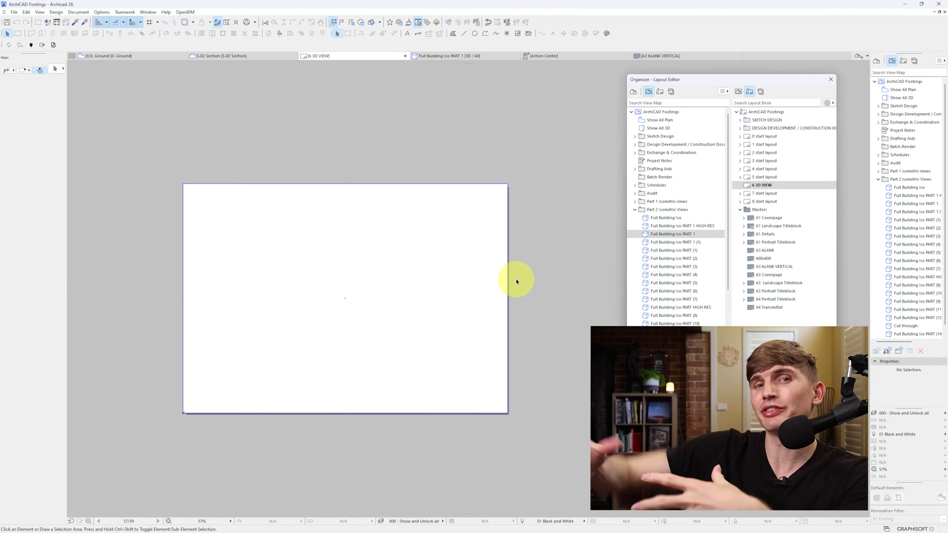
# Place the Ground view and the Full Building Iso PART 1 view on the 3D VIEW layout, and select the isometric drawing.
pyautogui.click(649, 92)
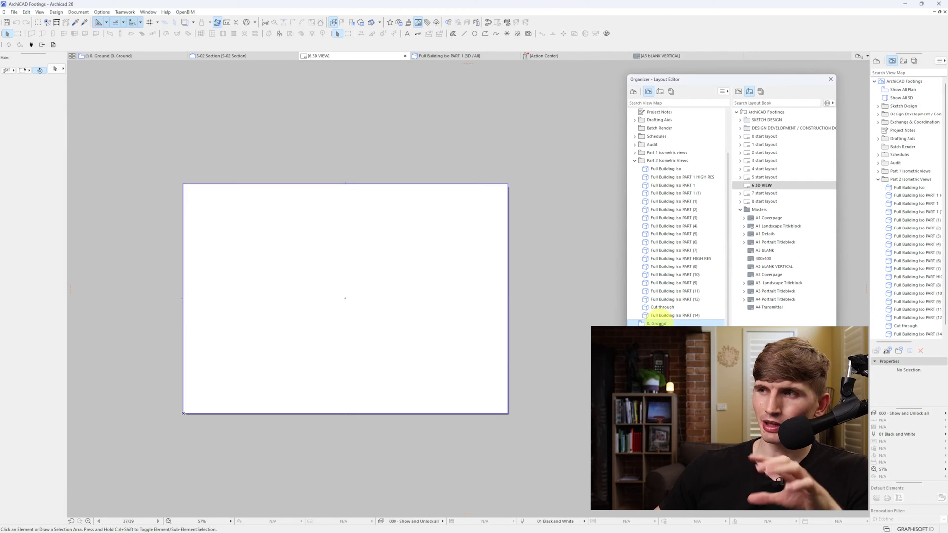
pyautogui.moveTo(660, 325)
pyautogui.mouseDown()
pyautogui.moveTo(546, 281)
pyautogui.moveTo(401, 266)
pyautogui.moveTo(382, 269)
pyautogui.moveTo(390, 284)
pyautogui.mouseUp()
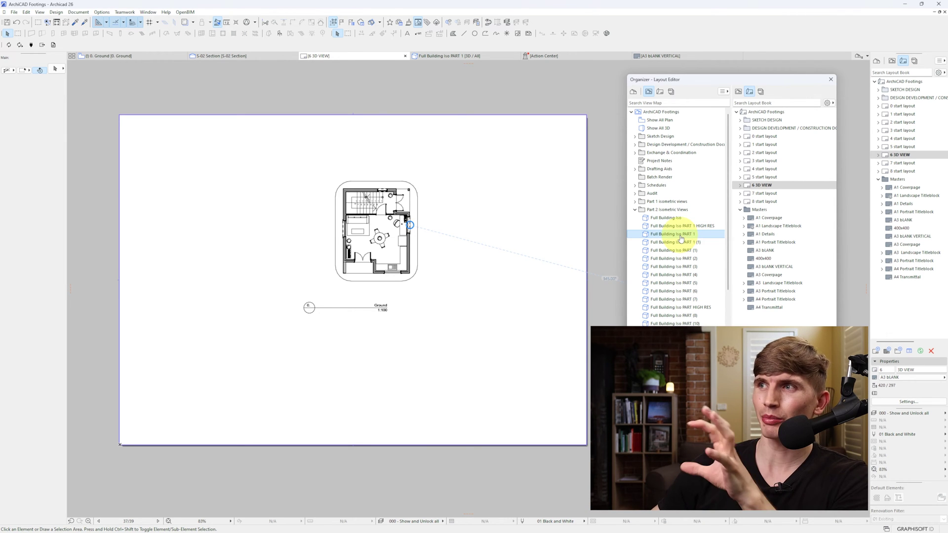
pyautogui.click(290, 232)
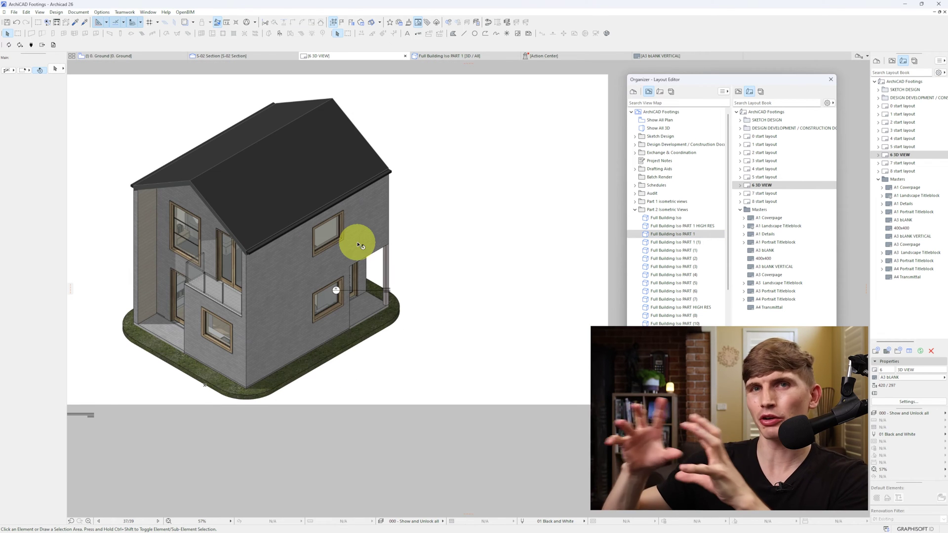
pyautogui.click(360, 241)
pyautogui.click(454, 272)
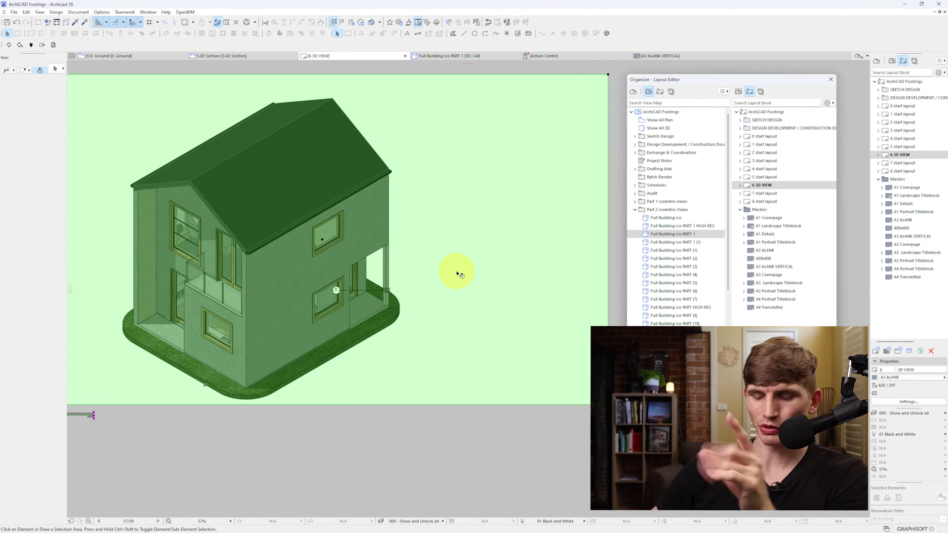
# Shrink the isometric drawing graphically with Resize, anchoring it at its lower corner on the side away from the house.
pyautogui.hotkey('ctrl', 'k')
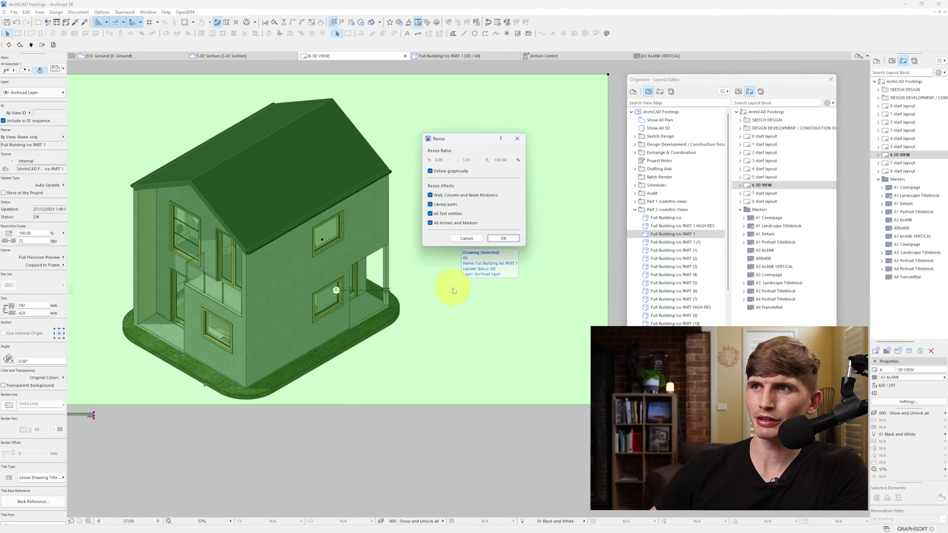
pyautogui.press('Return')
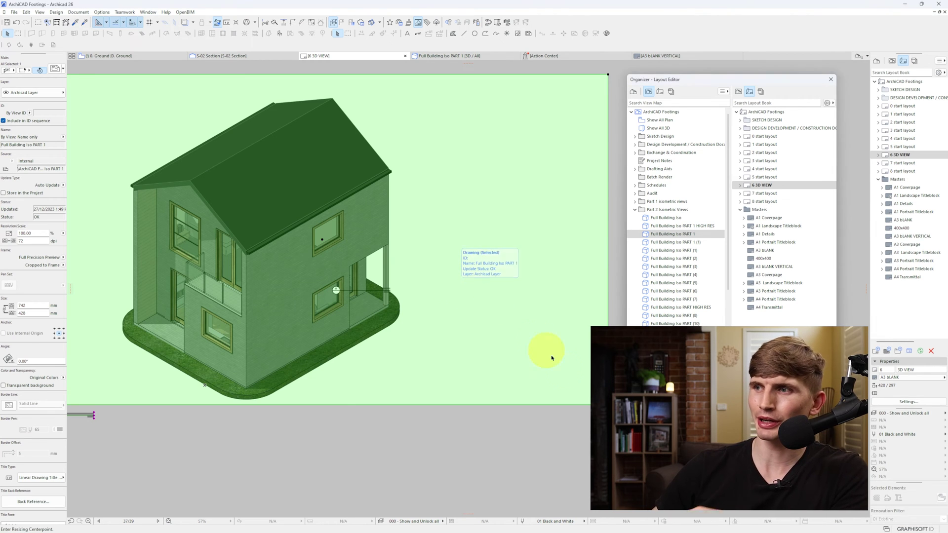
pyautogui.click(609, 75)
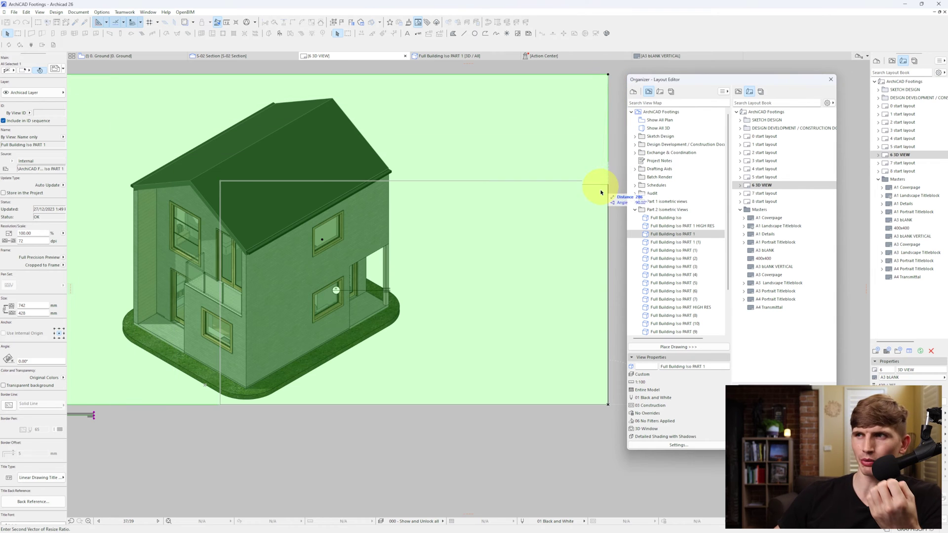
pyautogui.click(608, 312)
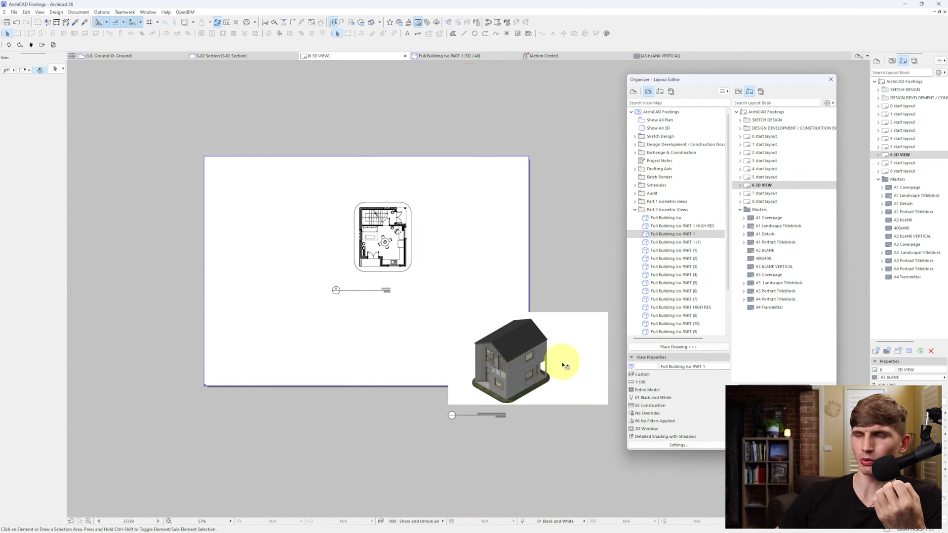
# Move the resized isometric drawing onto the sheet beside the Ground plan and clear the selection.
pyautogui.click(339, 275)
pyautogui.click(413, 257)
pyautogui.moveTo(459, 280)
pyautogui.mouseDown()
pyautogui.moveTo(450, 275)
pyautogui.moveTo(459, 269)
pyautogui.mouseUp()
pyautogui.scroll(2, 424, 277)
pyautogui.press('Escape')
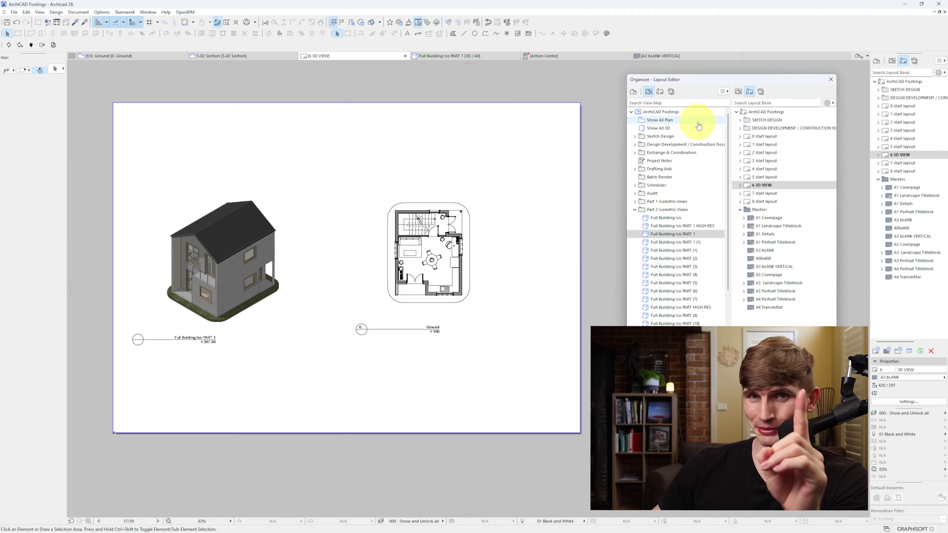
# Create a new publisher set named FINAL PAGE LAYOUT.
pyautogui.click(914, 61)
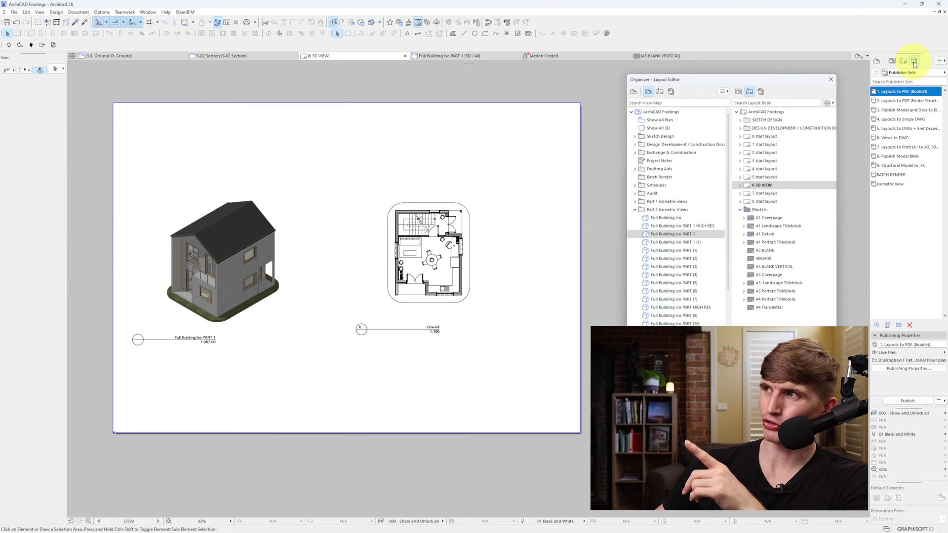
pyautogui.click(899, 222)
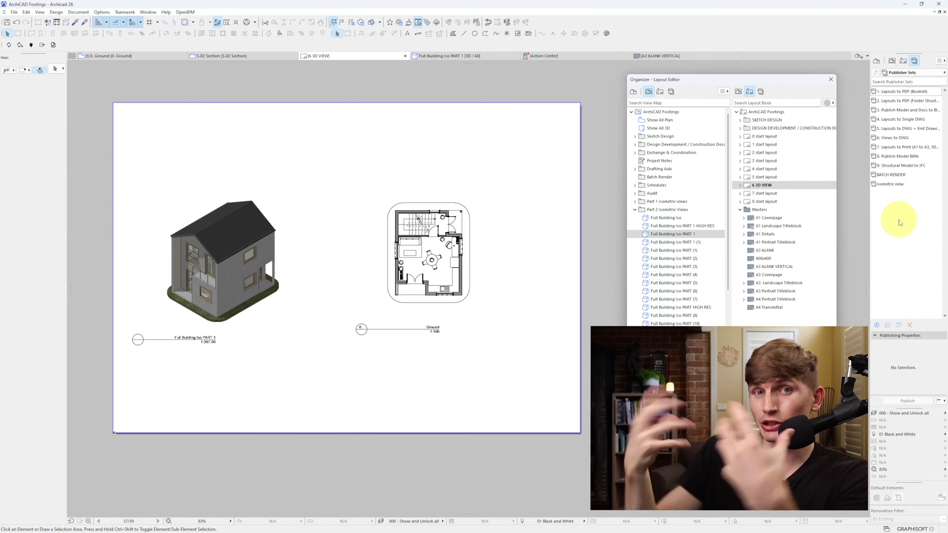
pyautogui.click(878, 325)
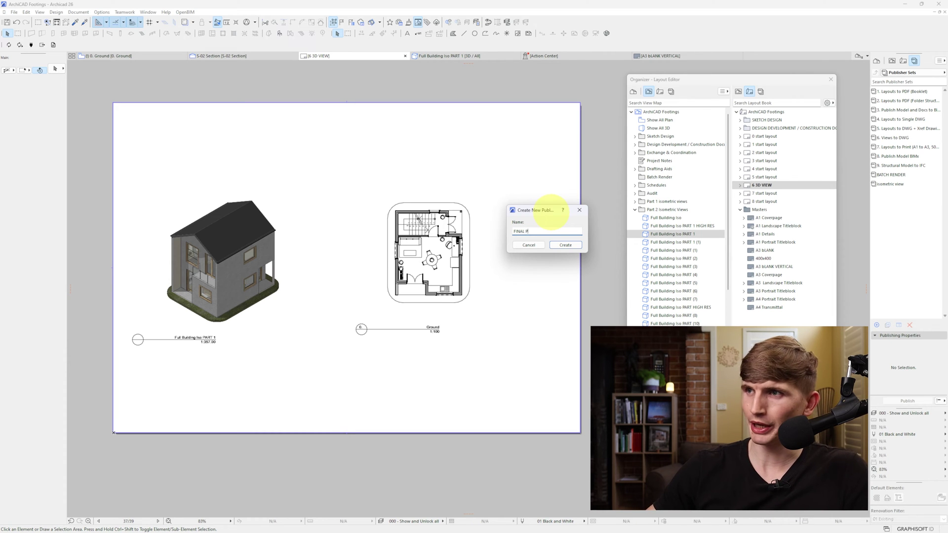
pyautogui.click(571, 243)
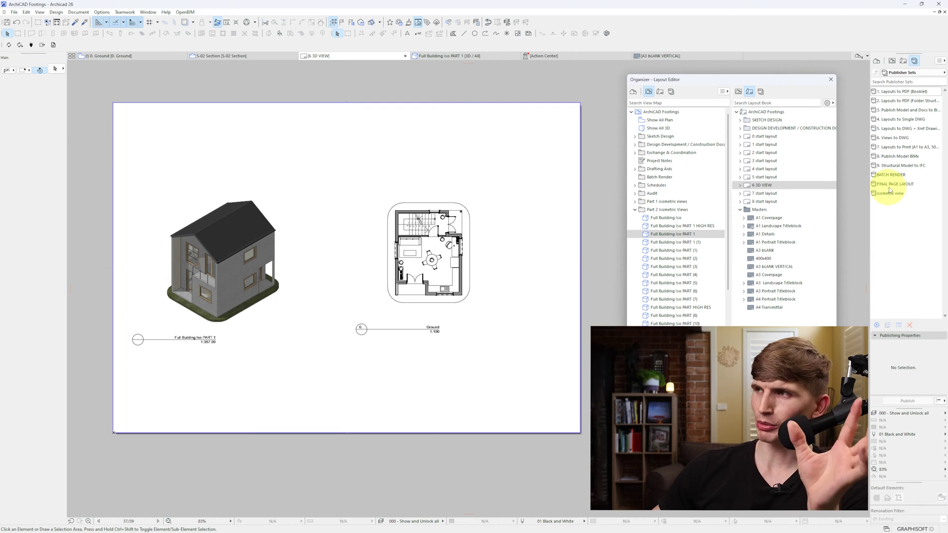
# Add the 3D VIEW layout to the FINAL PAGE LAYOUT publisher set with PDF as its output format.
pyautogui.doubleClick(891, 186)
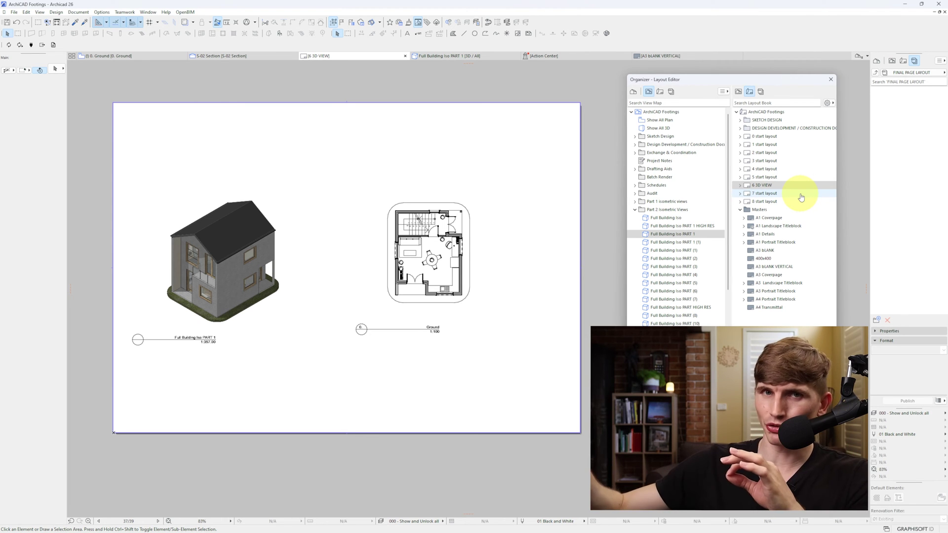
pyautogui.click(763, 186)
pyautogui.moveTo(785, 185); pyautogui.dragTo(913, 160)
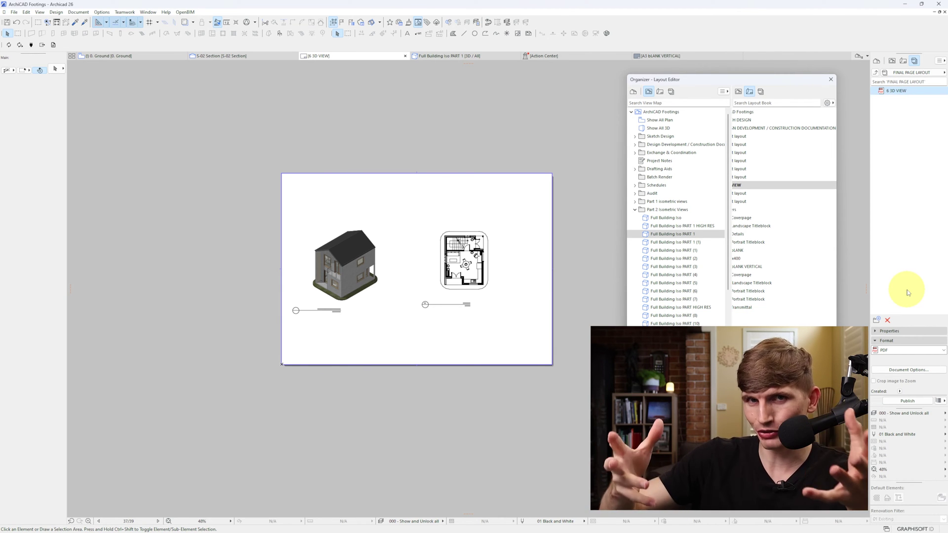
pyautogui.click(887, 342)
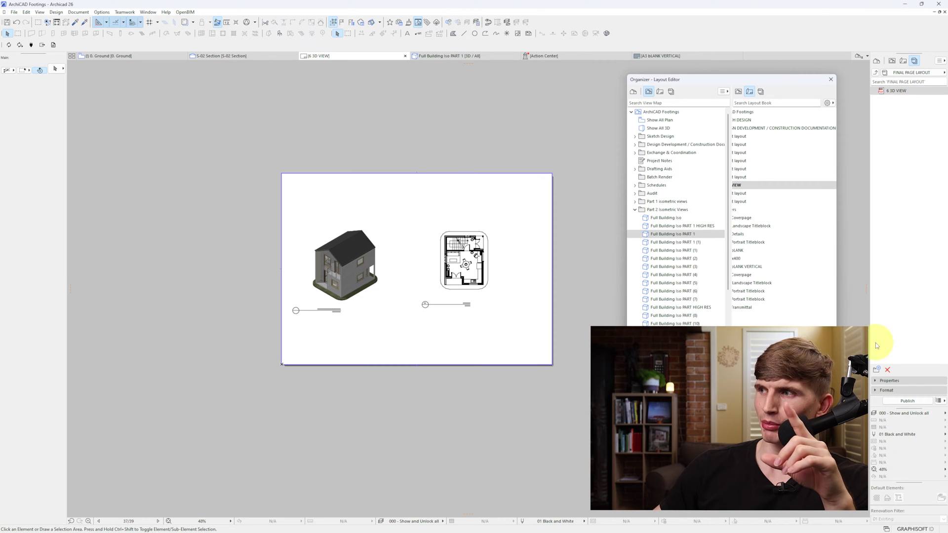
pyautogui.click(876, 391)
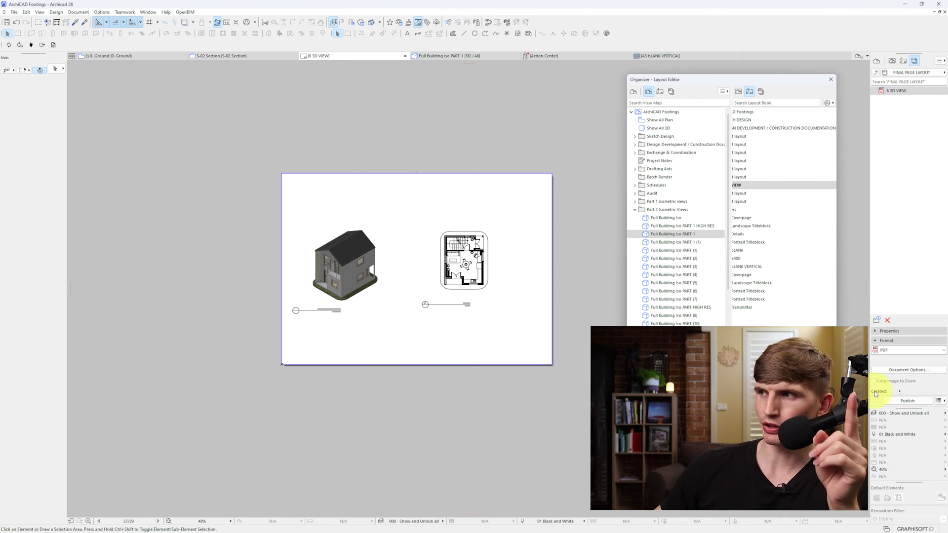
pyautogui.click(887, 351)
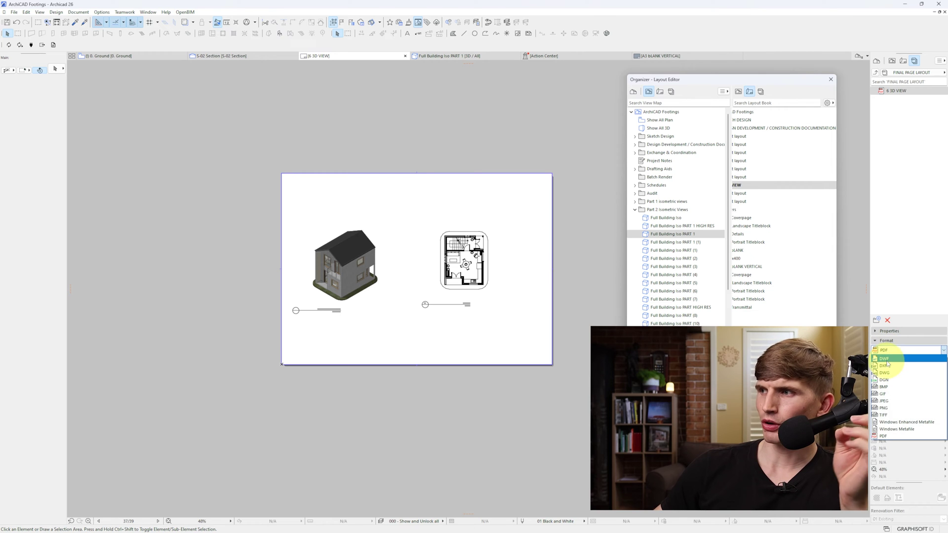
pyautogui.click(885, 437)
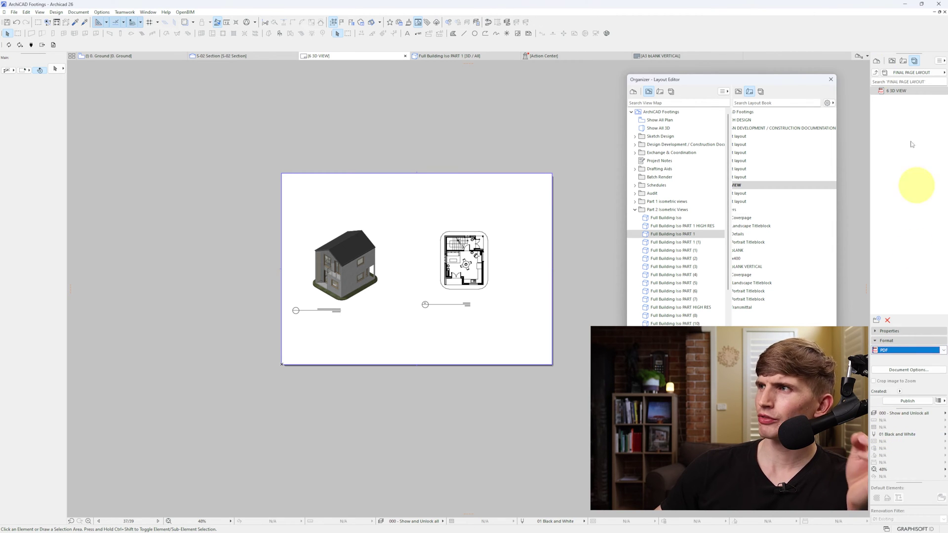
# Open the publishing properties of the FINAL PAGE LAYOUT set to examine the publishing method, file structure and path options.
pyautogui.click(877, 73)
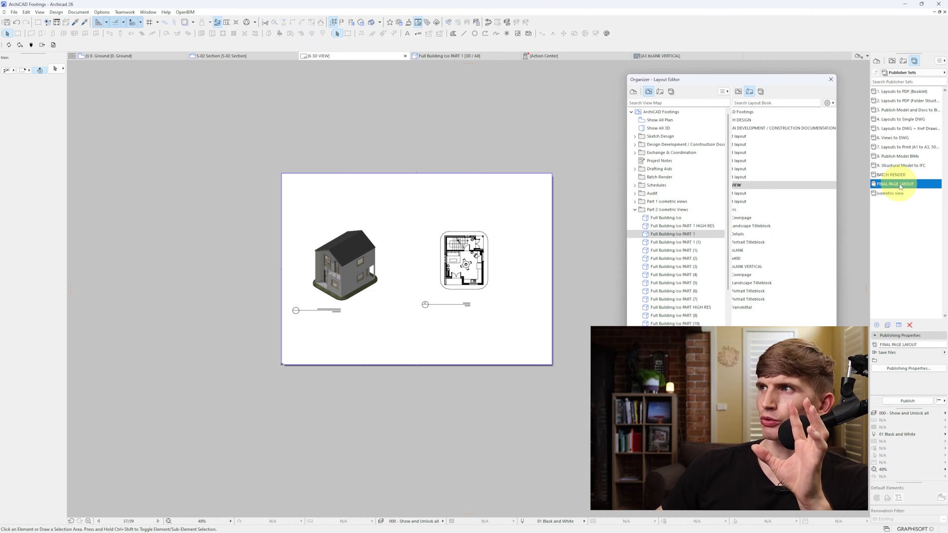
pyautogui.rightClick(901, 187)
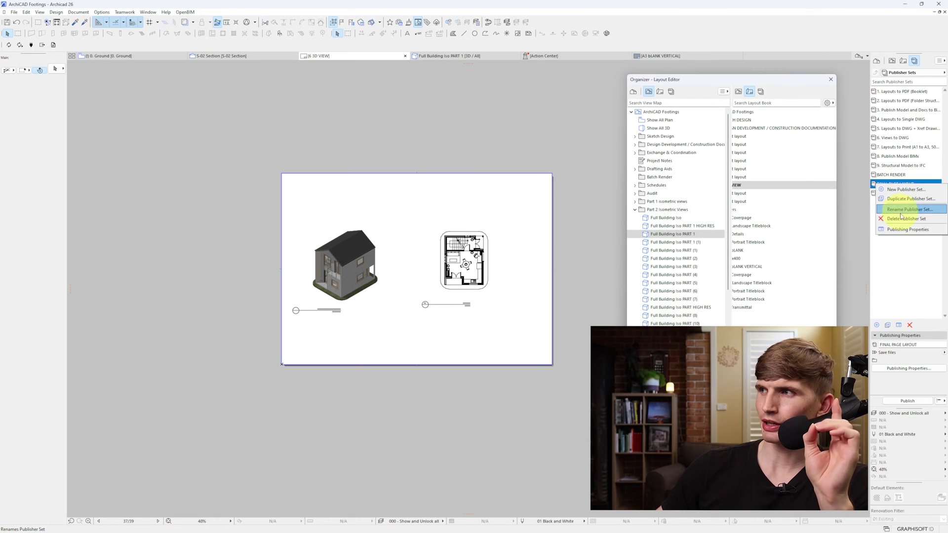
pyautogui.click(904, 230)
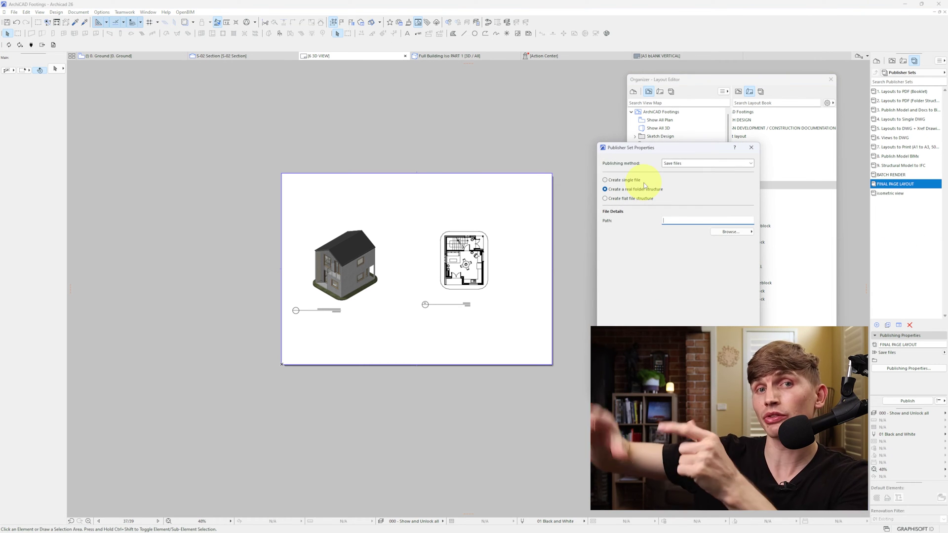
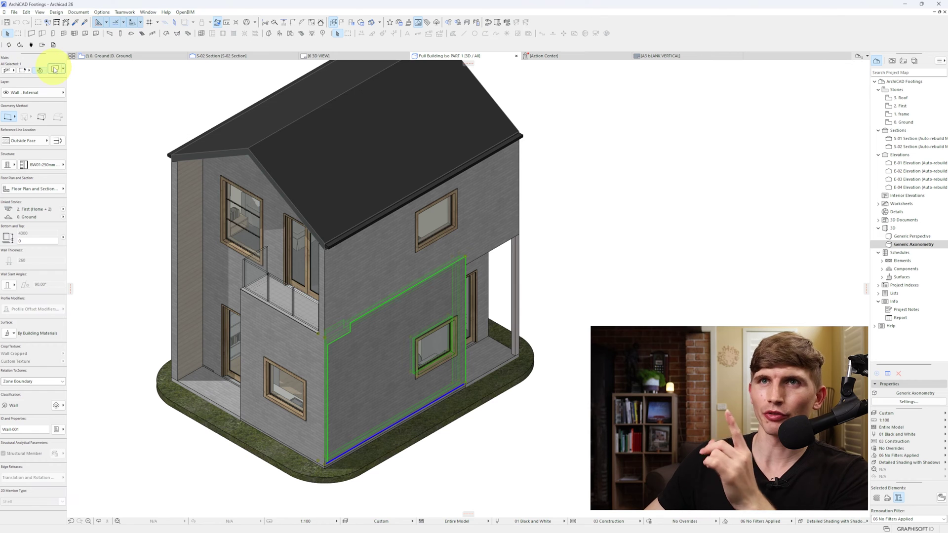
# Check the selected external wall's top link in its settings, and set the Ground story's height to next to 2750.
pyautogui.click(55, 69)
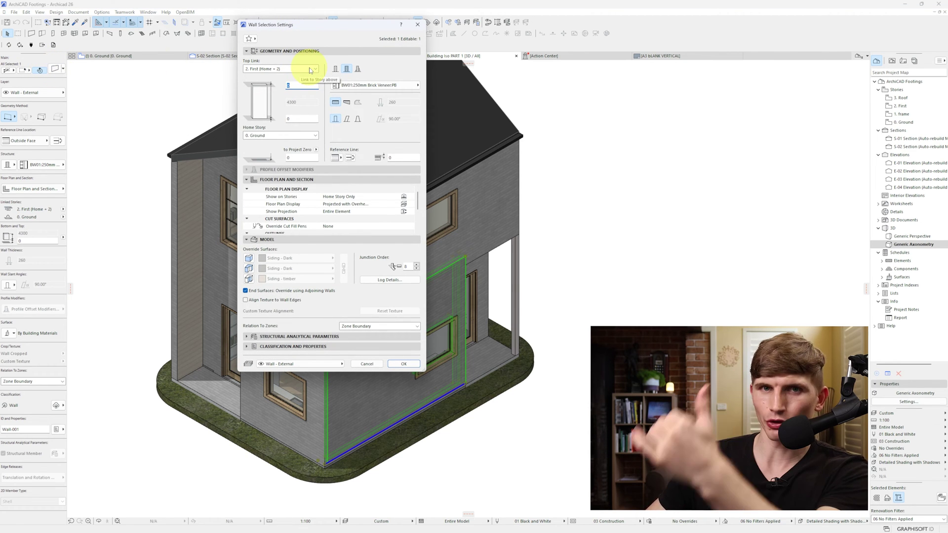
pyautogui.click(396, 368)
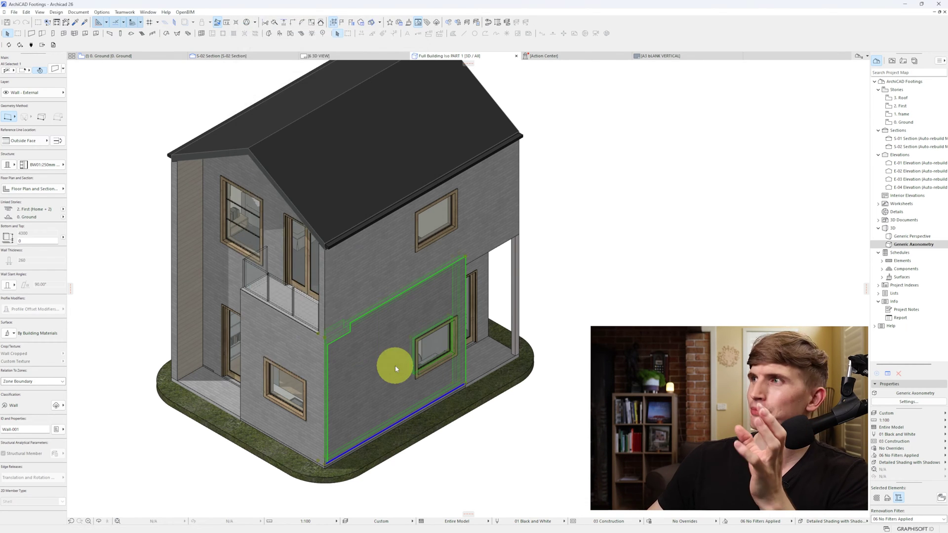
pyautogui.rightClick(905, 123)
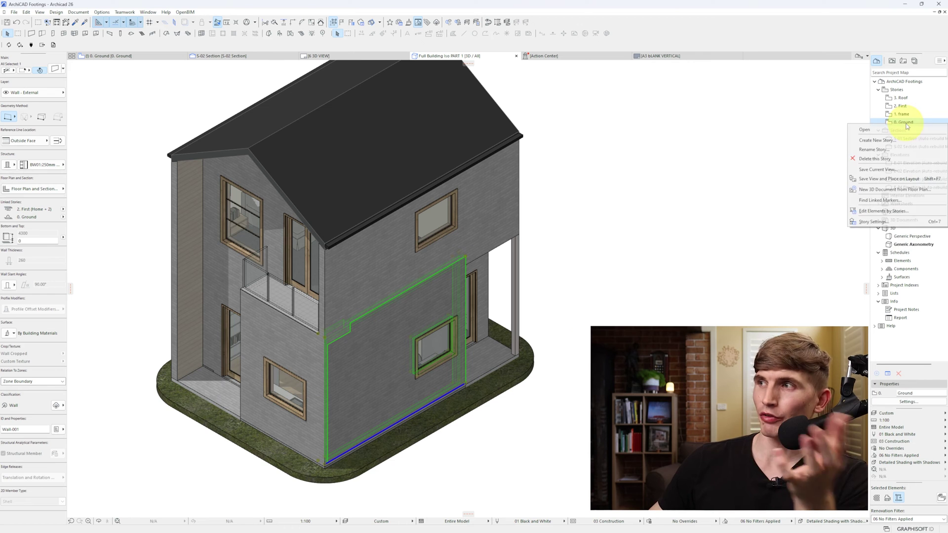
pyautogui.click(893, 222)
pyautogui.doubleClick(716, 194)
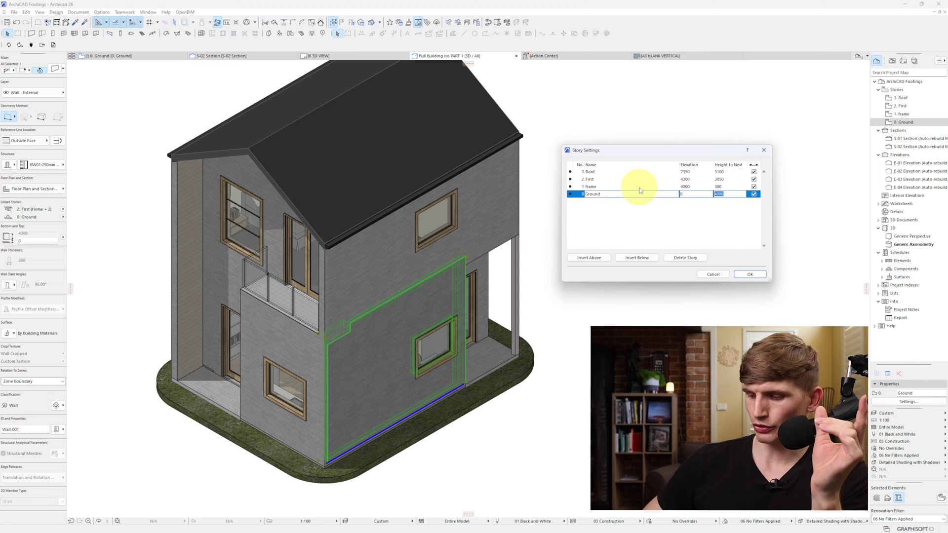
pyautogui.press('Return')
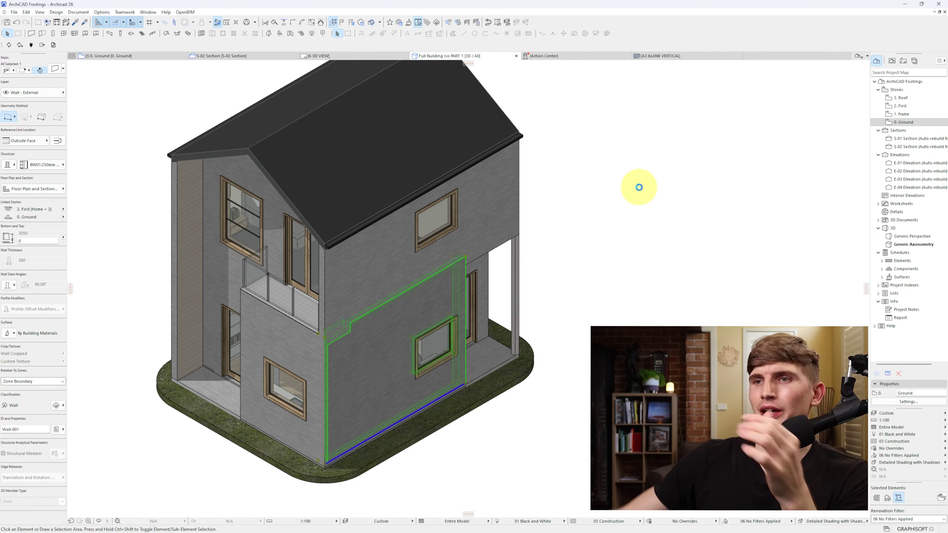
# Insert a new story named SECOND FLOOR above the First story.
pyautogui.rightClick(895, 123)
pyautogui.click(868, 222)
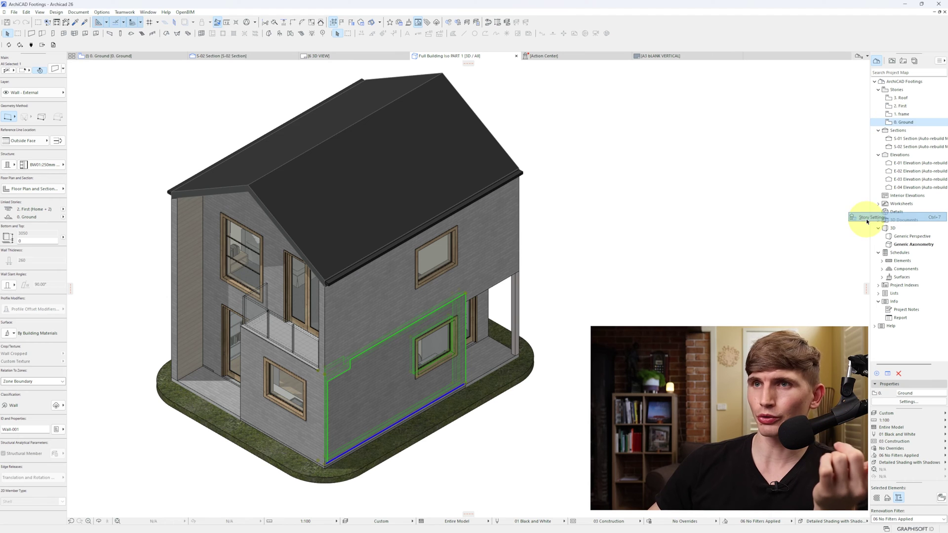
pyautogui.click(728, 179)
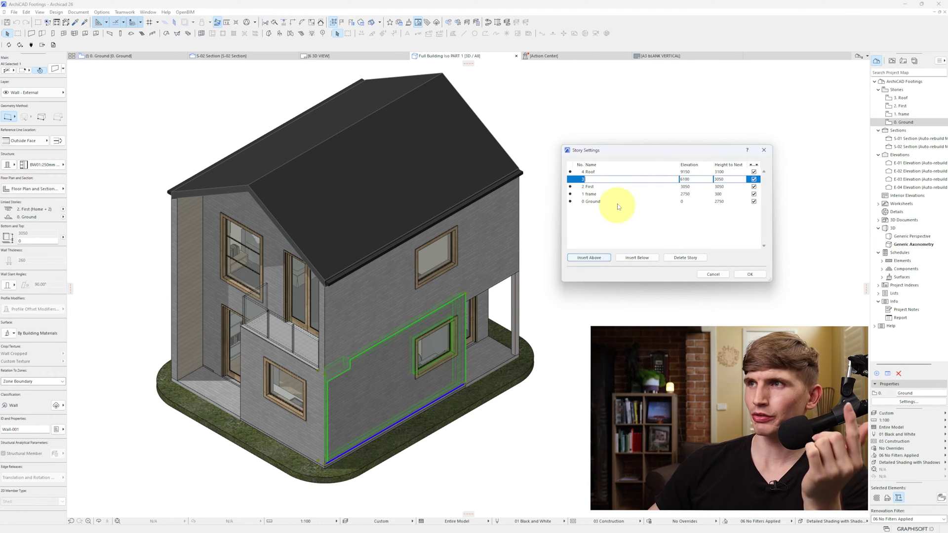
pyautogui.write('EECOND')
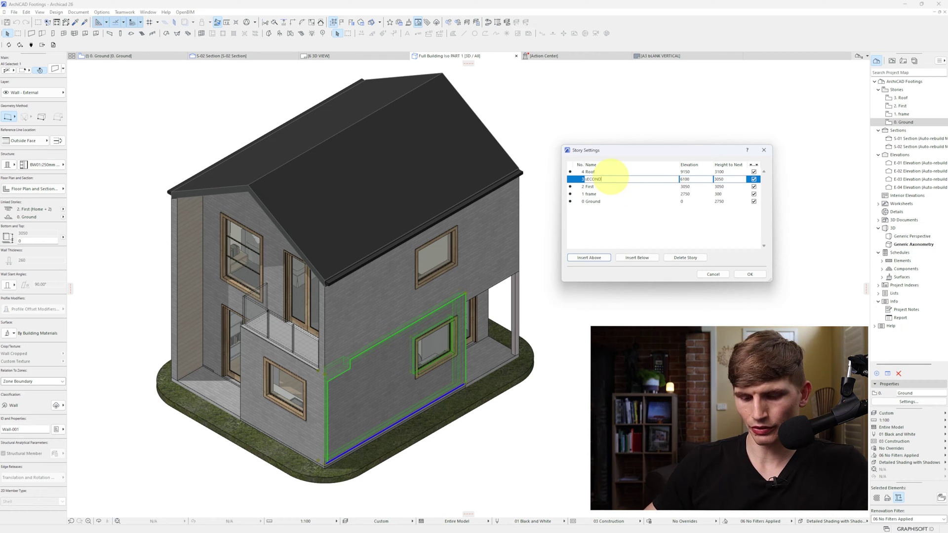
pyautogui.write(' FLOOR')
pyautogui.click(750, 275)
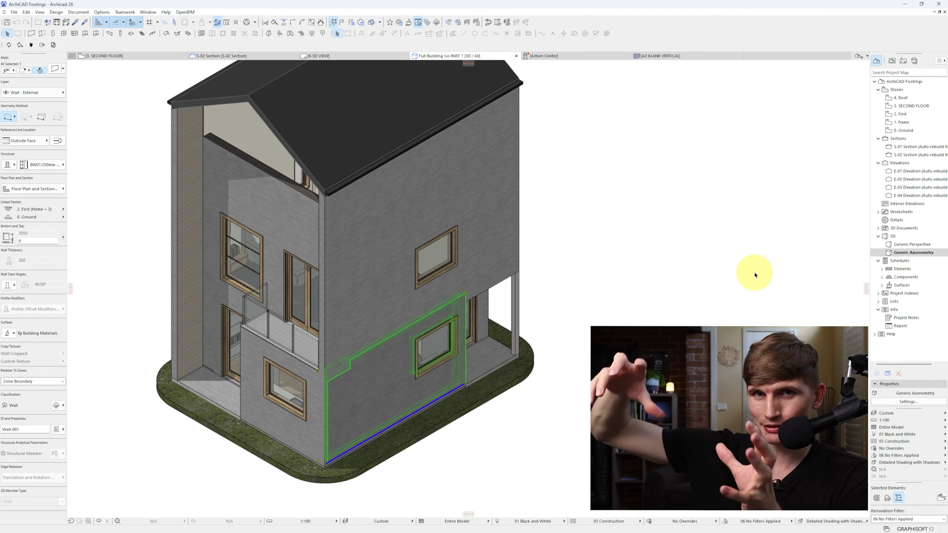
# Delete the SECOND FLOOR story from the project, accepting the removal of its linked content.
pyautogui.click(904, 105)
pyautogui.rightClick(904, 106)
pyautogui.click(873, 203)
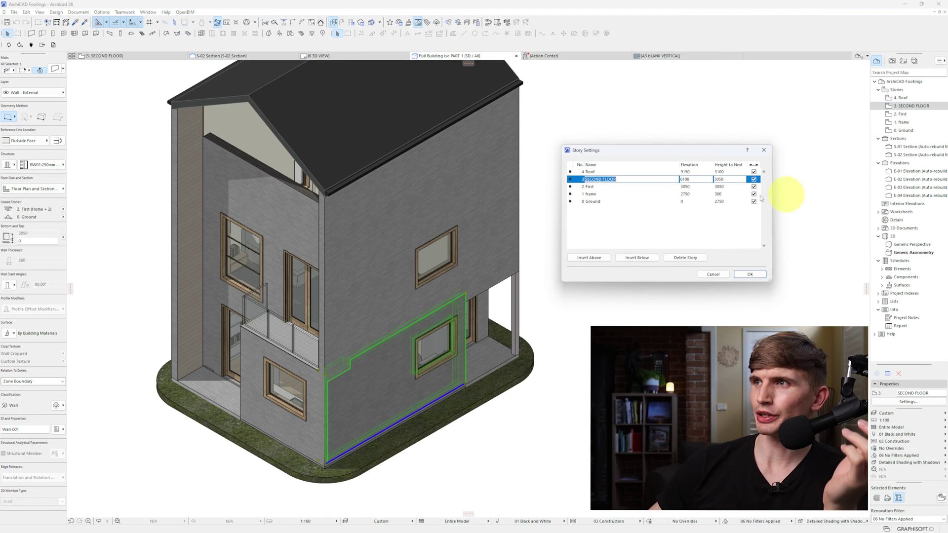
pyautogui.click(676, 258)
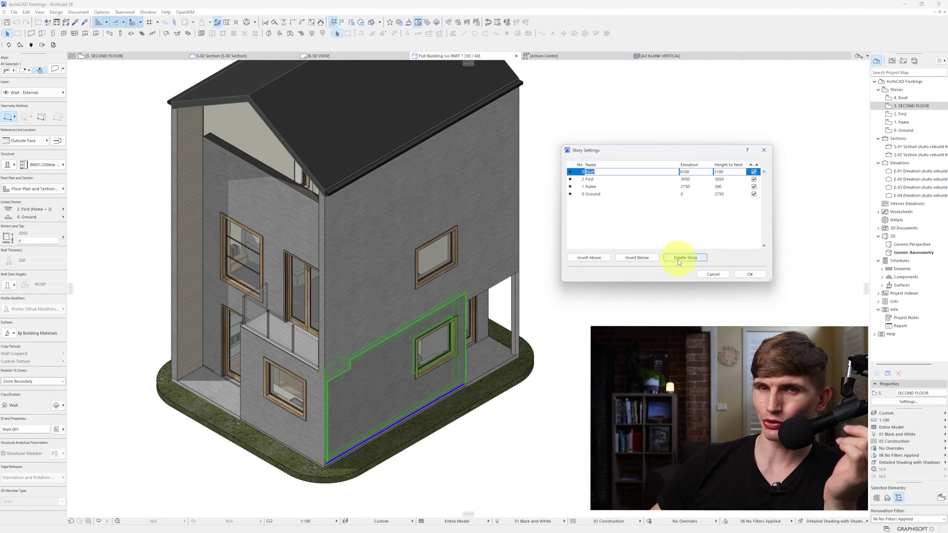
pyautogui.click(750, 275)
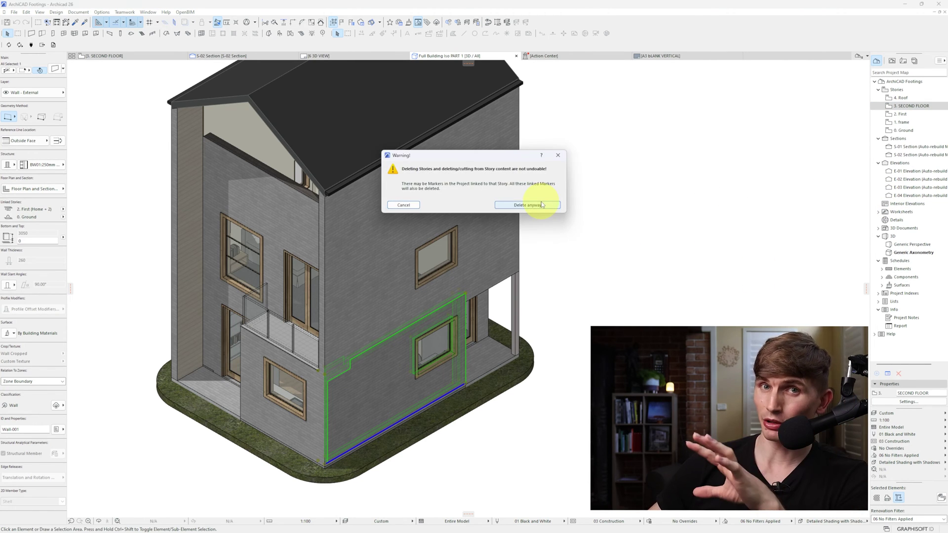
pyautogui.click(542, 204)
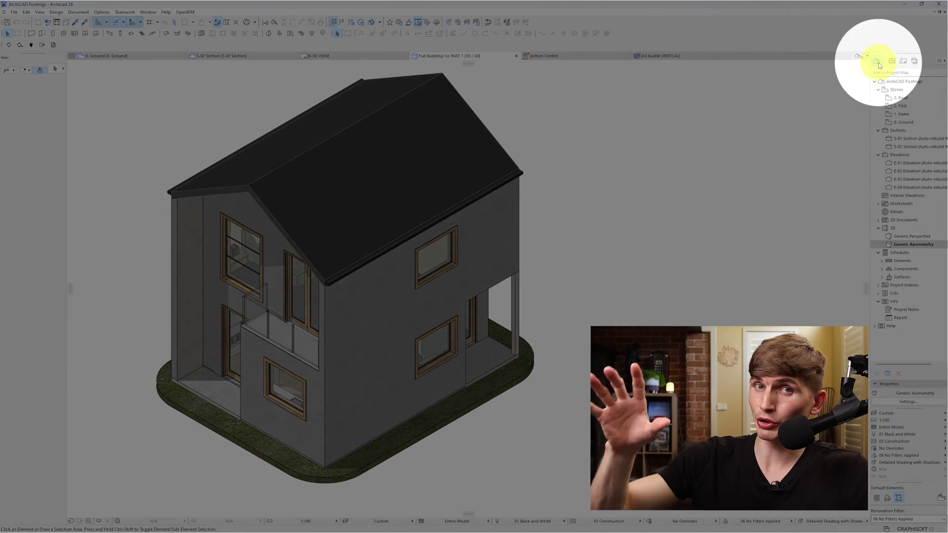
# Show the view map and collapse the Part 2 Isometric Views folder to examine the saved view structure.
pyautogui.click(891, 62)
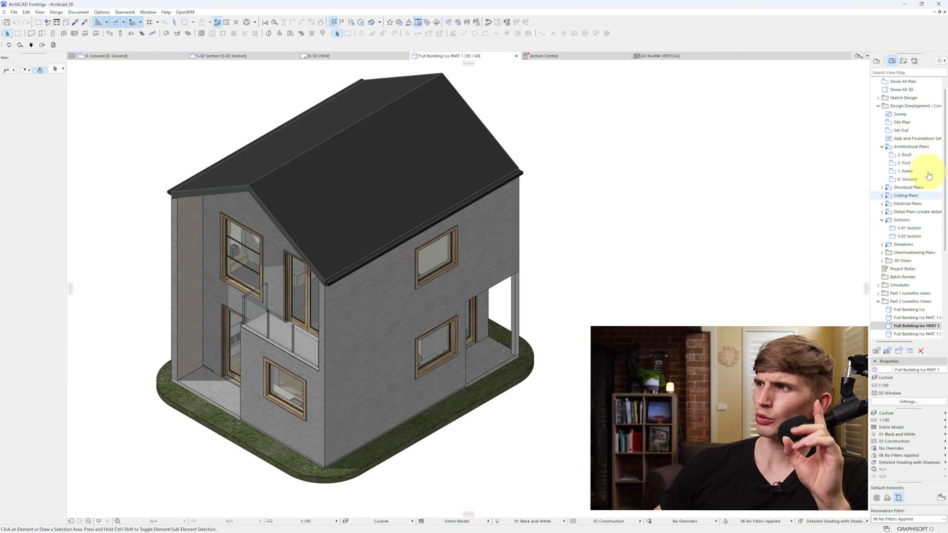
pyautogui.scroll(5, 895, 296)
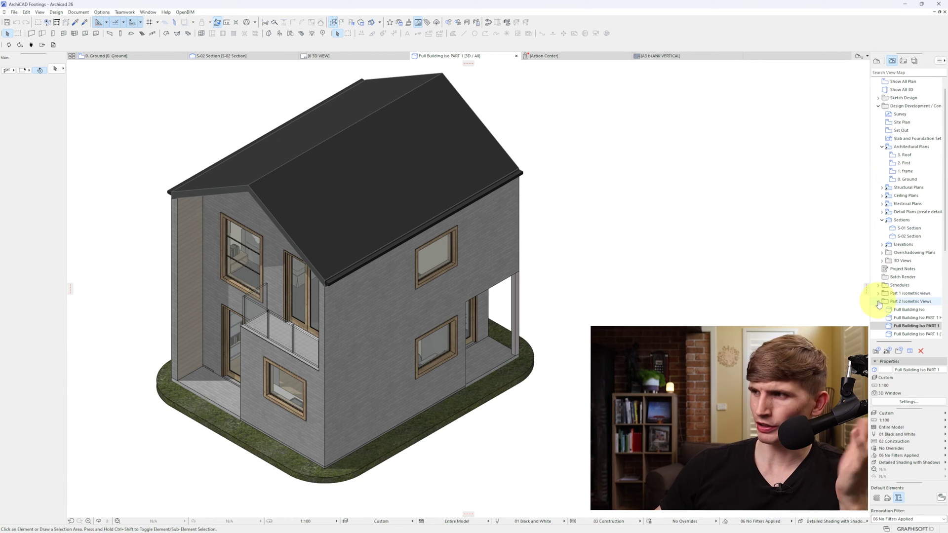
pyautogui.click(878, 301)
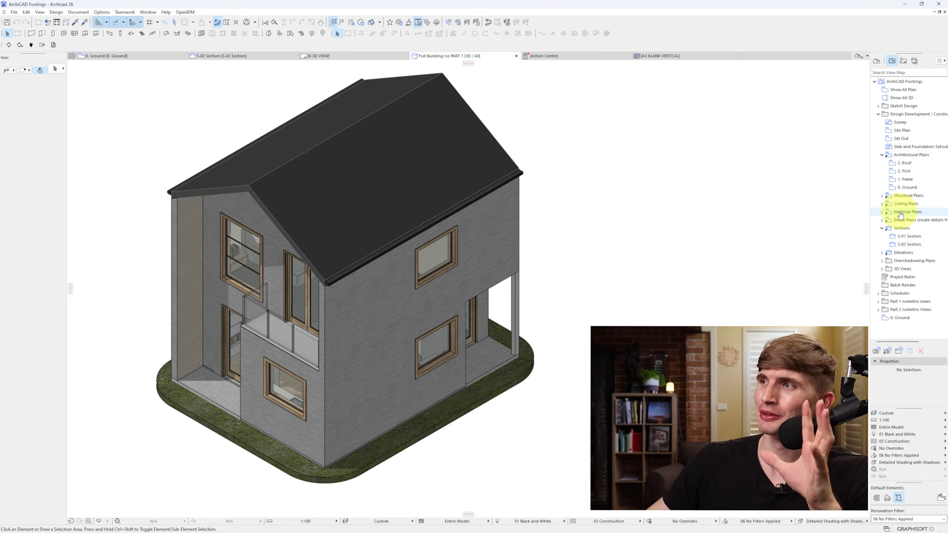
# Delete the Batch Render folder from the view map.
pyautogui.click(889, 287)
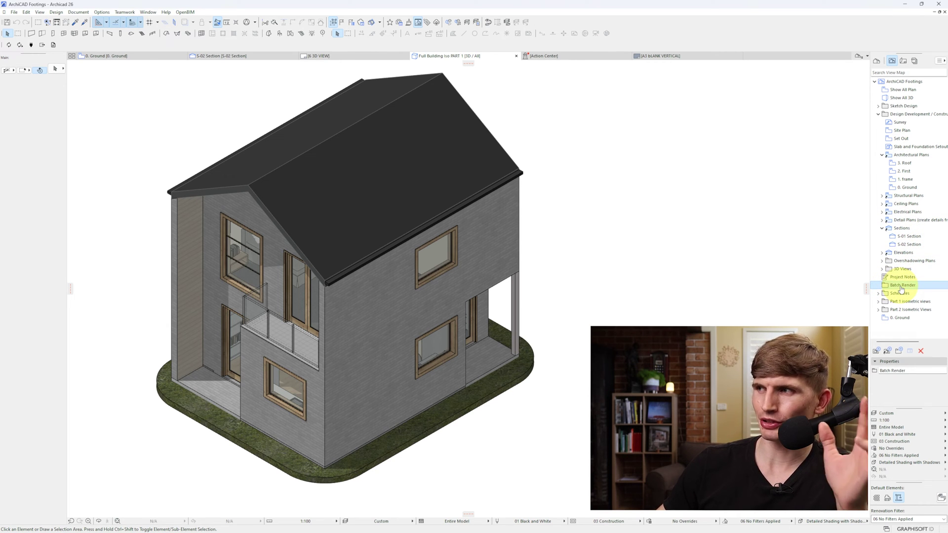
pyautogui.rightClick(901, 289)
pyautogui.click(906, 329)
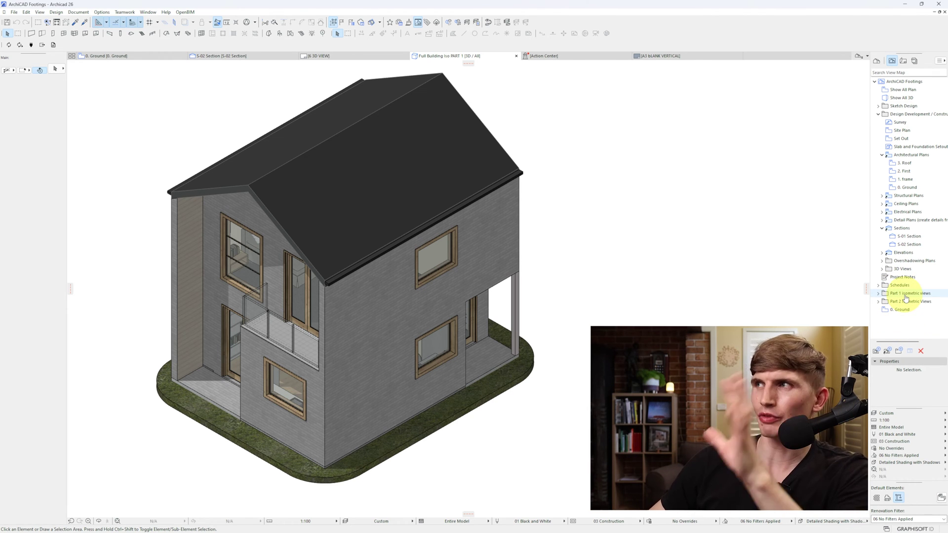
# Open the 0. Ground view under Architectural Plans and select the external wall beside the kitchen to examine its layer.
pyautogui.doubleClick(906, 188)
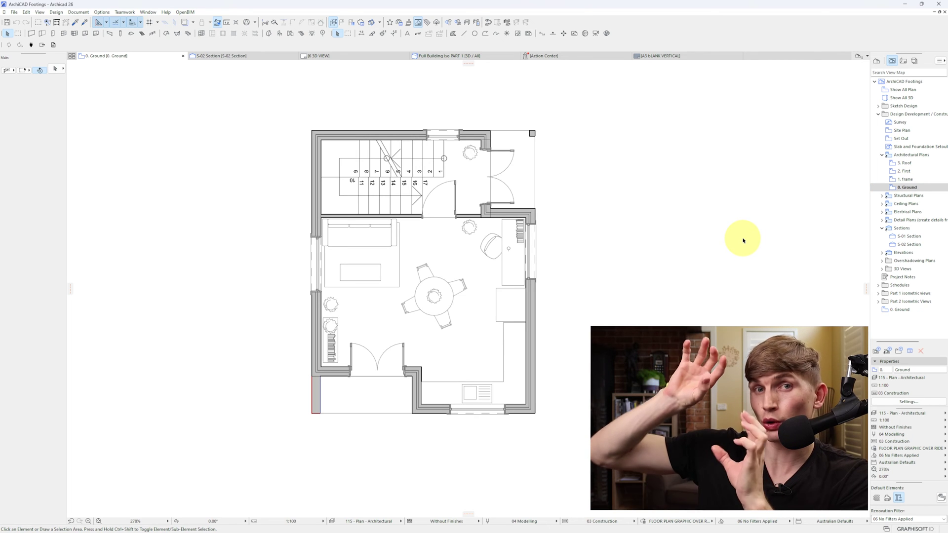
pyautogui.click(527, 350)
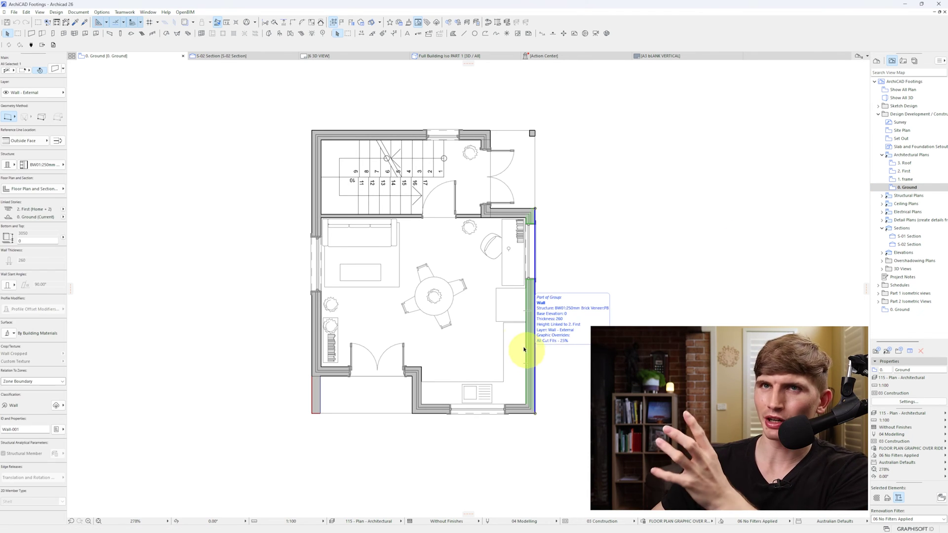
pyautogui.click(50, 100)
pyautogui.click(677, 234)
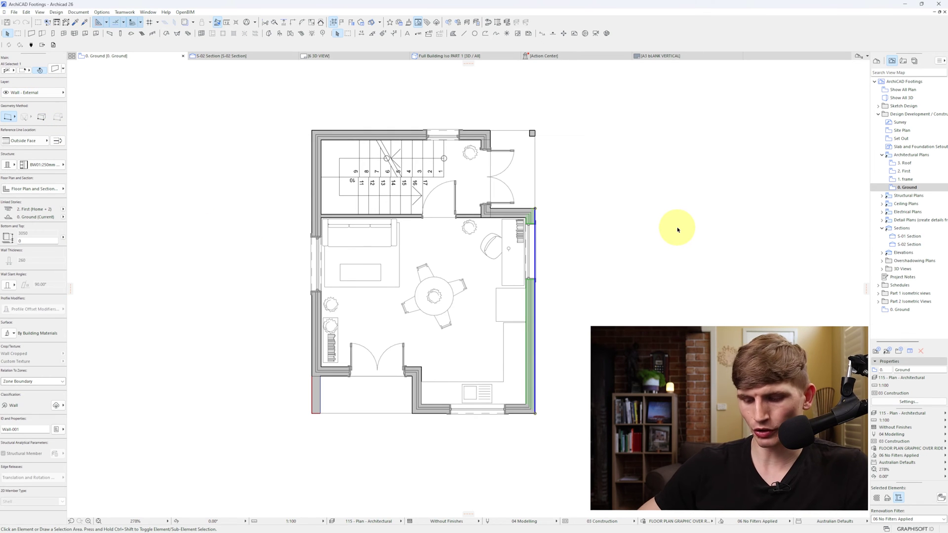
# Create a new layer combination named FLOOR PLAN NO OBJECTS from the current layer settings and apply it.
pyautogui.hotkey('ctrl', 'l')
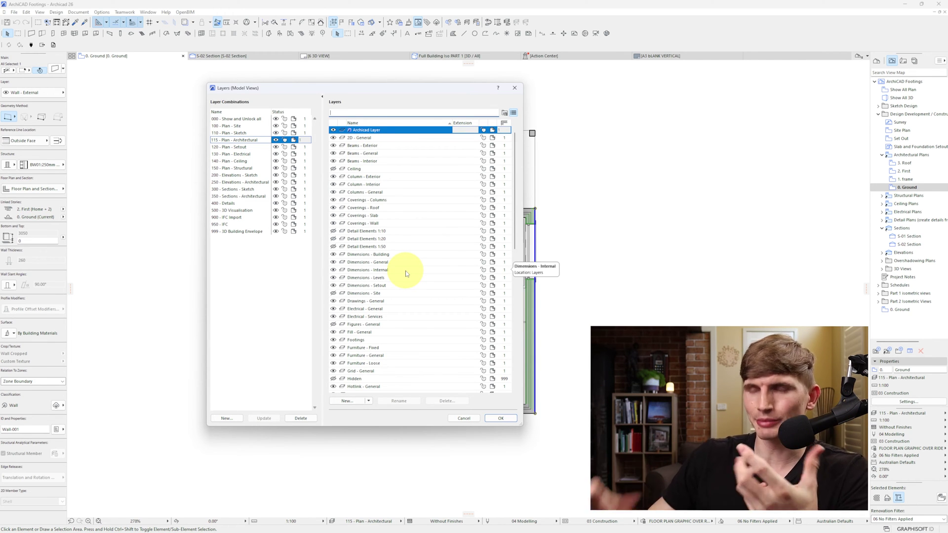
pyautogui.click(225, 419)
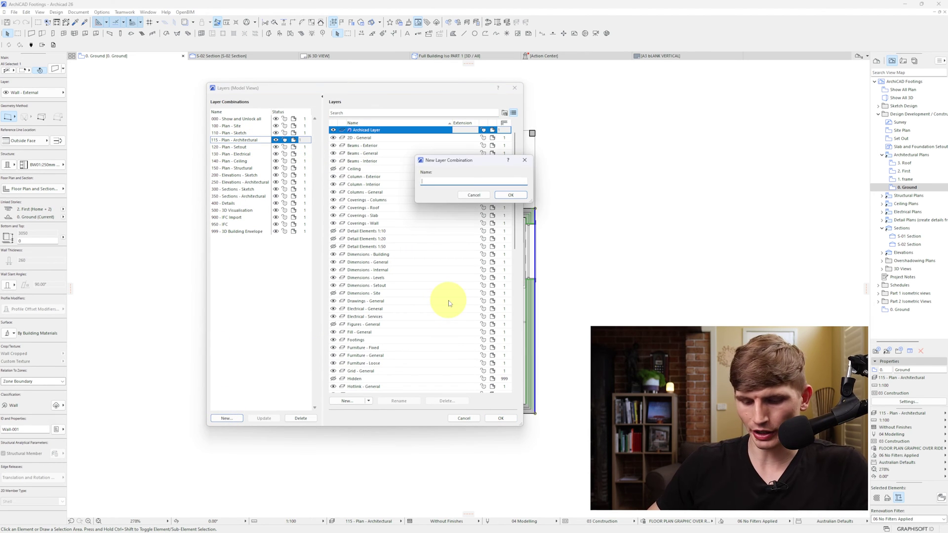
pyautogui.write('no')
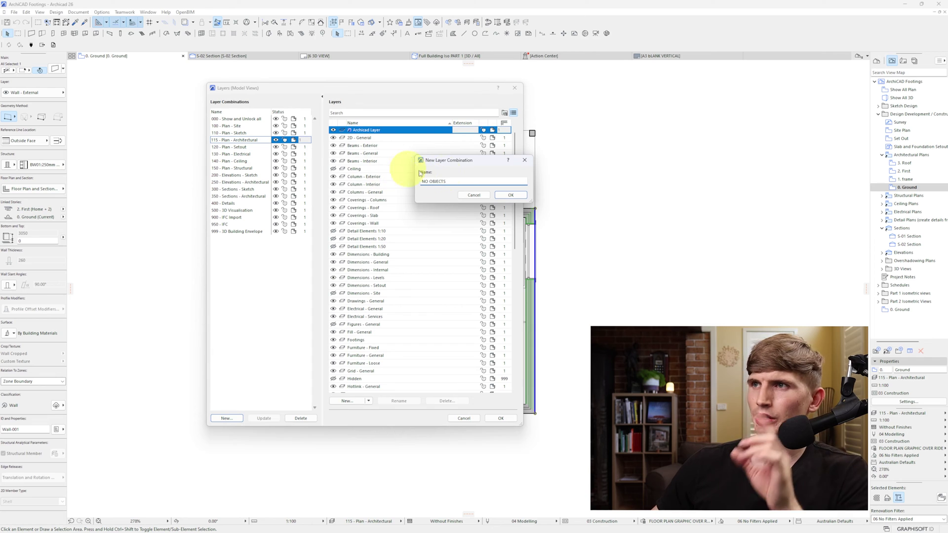
pyautogui.write(' OBJECTS')
pyautogui.click(512, 195)
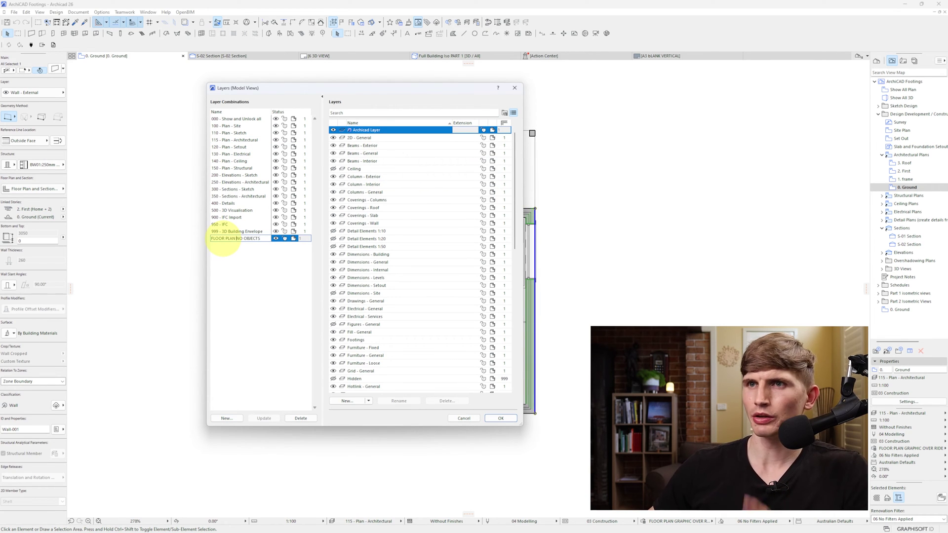
pyautogui.click(508, 417)
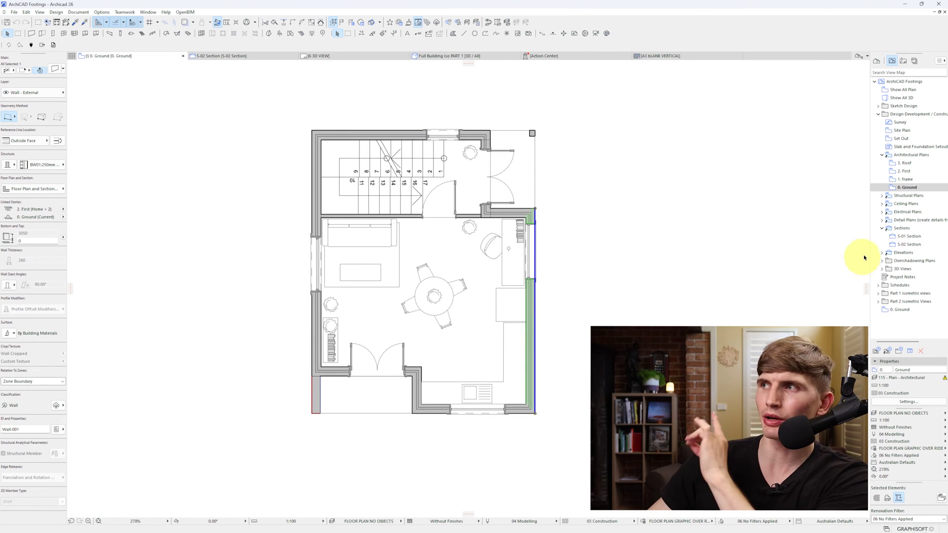
# Set the saved 0. Ground view's layer combination to FLOOR PLAN NO OBJECTS in its view settings.
pyautogui.rightClick(904, 187)
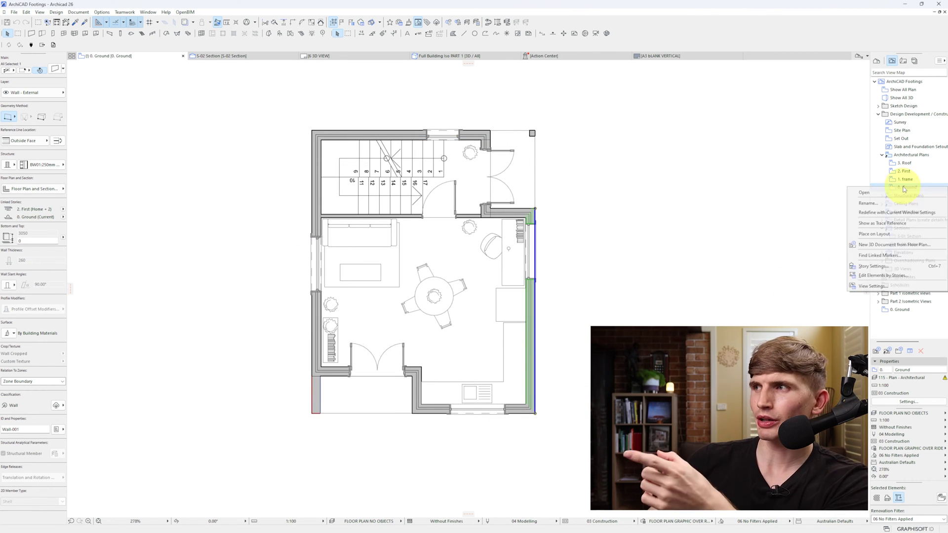
pyautogui.click(874, 286)
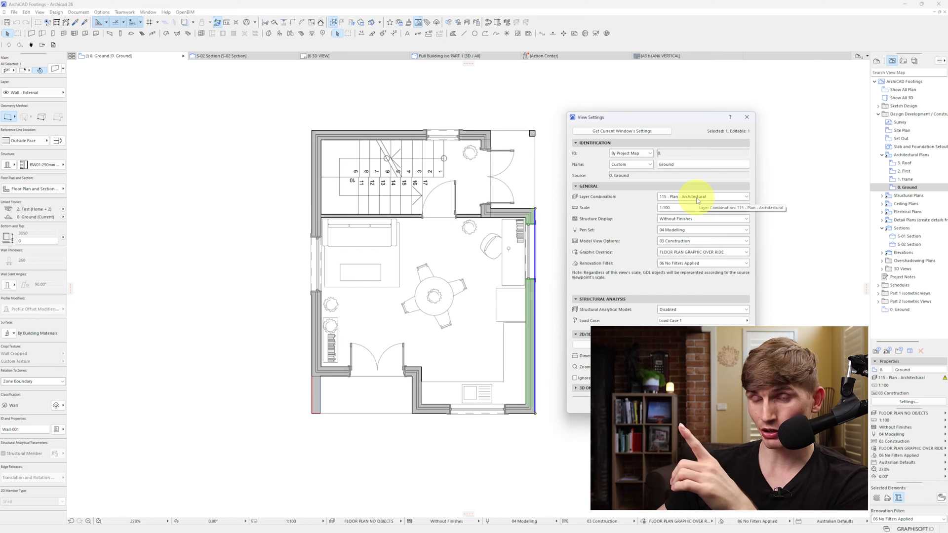
pyautogui.click(697, 197)
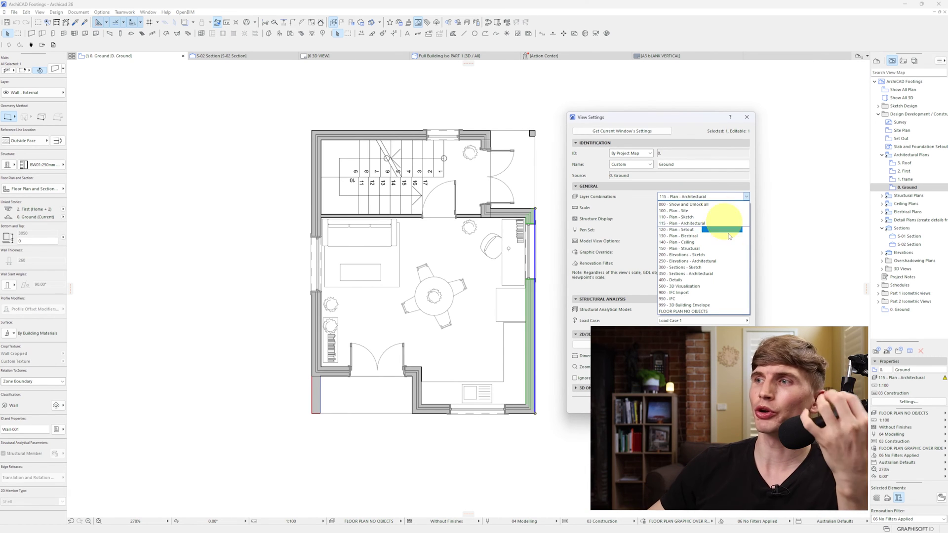
pyautogui.click(711, 312)
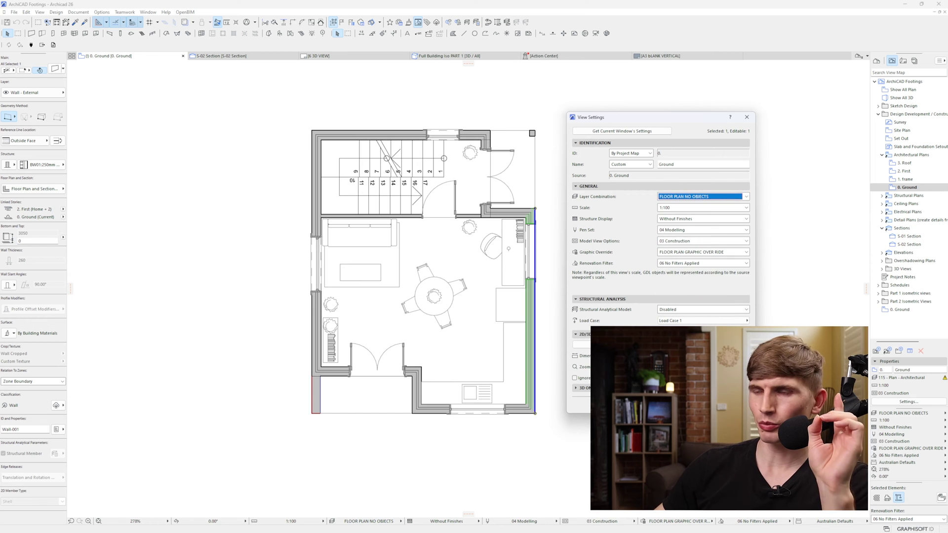
pyautogui.press('Return')
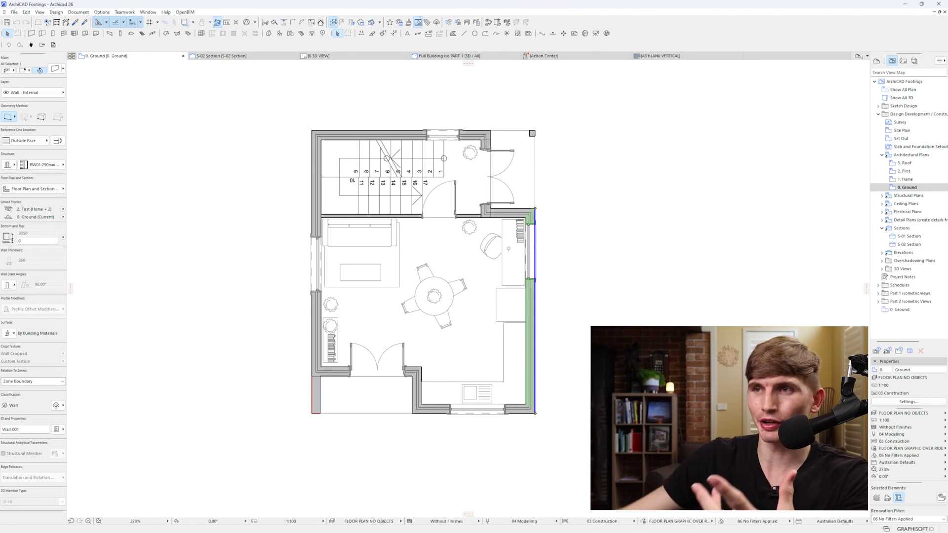
# Identify the round dining table's layer, hide Objects - Landscape, and update the FLOOR PLAN NO OBJECTS combination with that change.
pyautogui.click(434, 296)
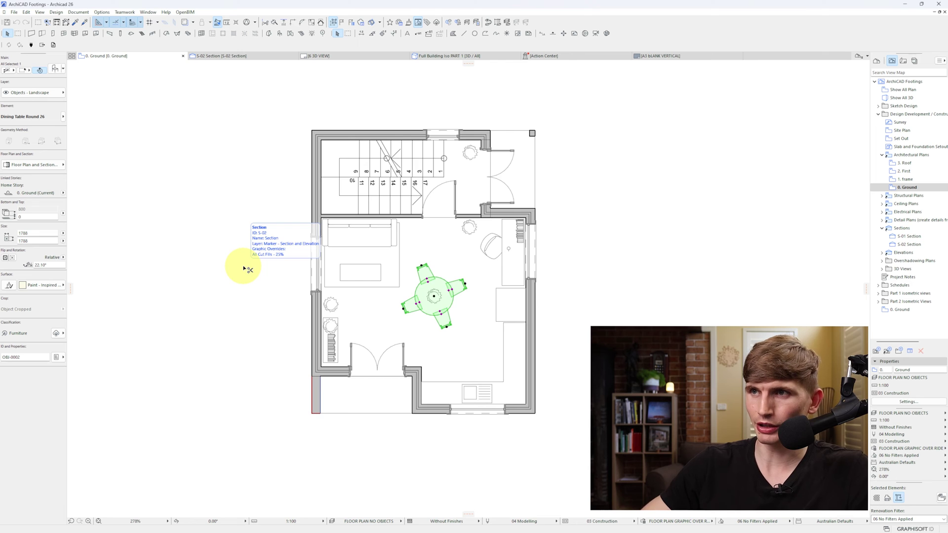
pyautogui.hotkey('ctrl', 'l')
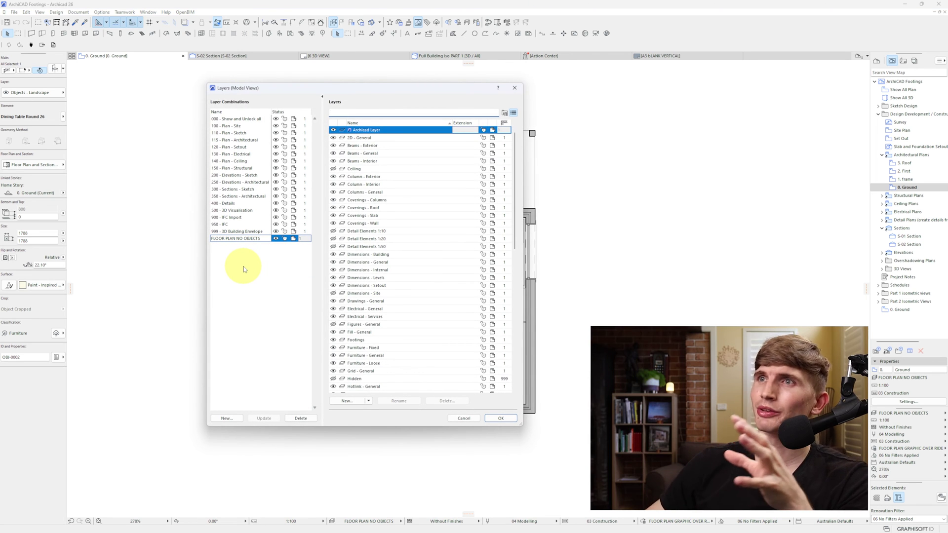
pyautogui.write('LAND')
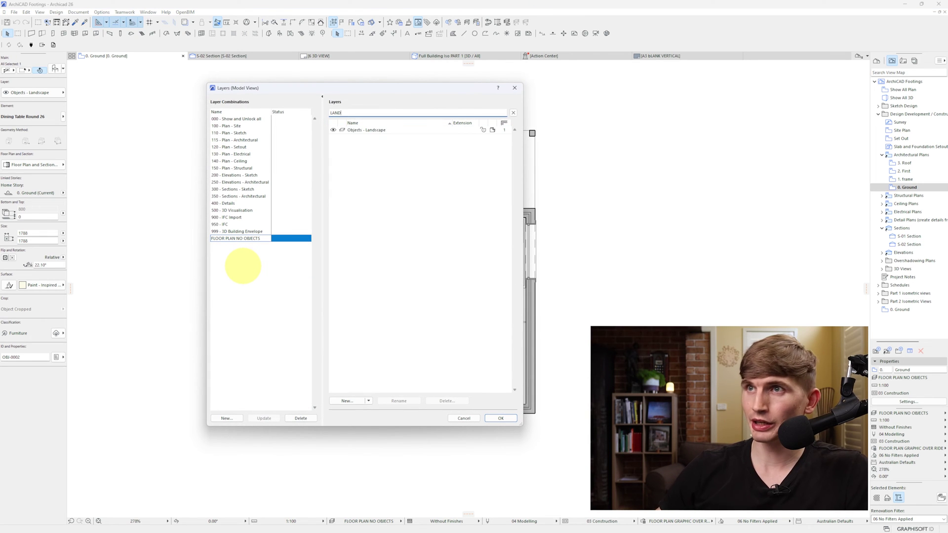
pyautogui.click(333, 130)
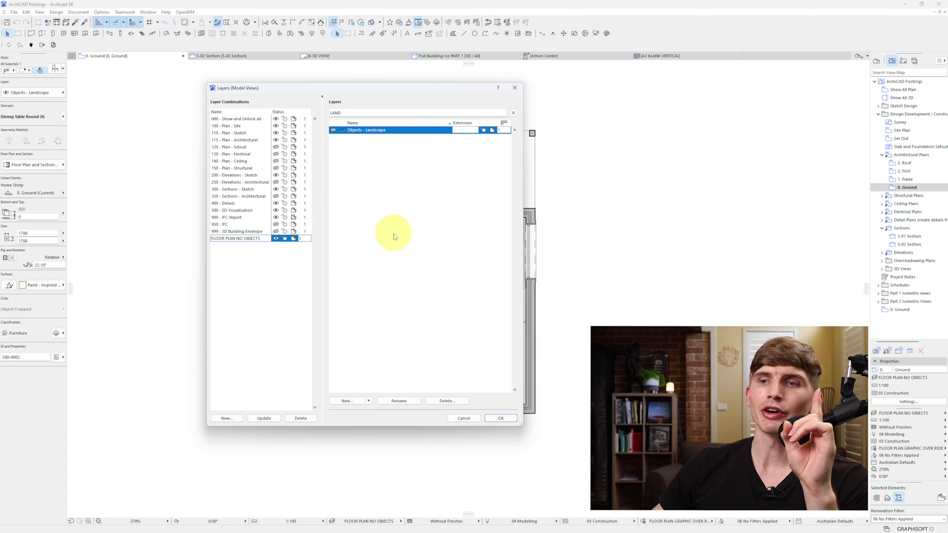
pyautogui.click(270, 420)
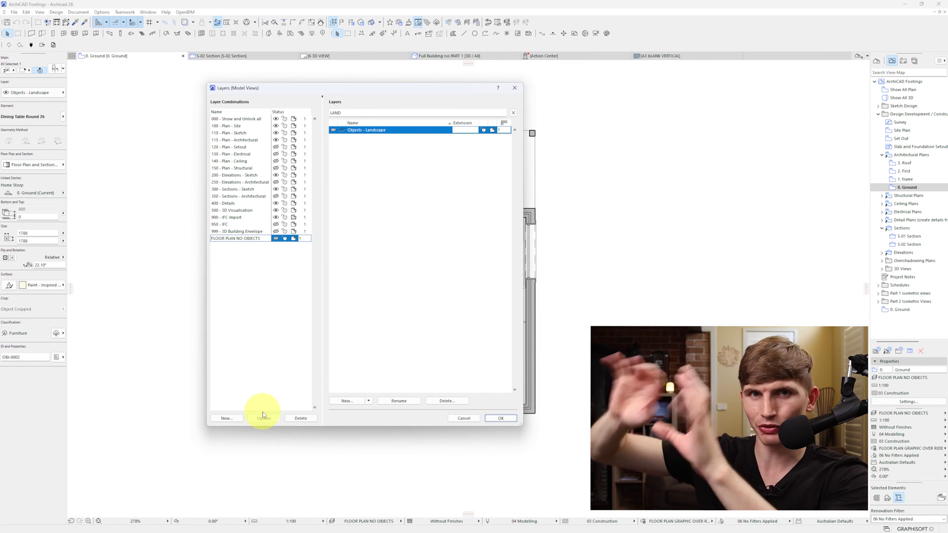
pyautogui.click(501, 419)
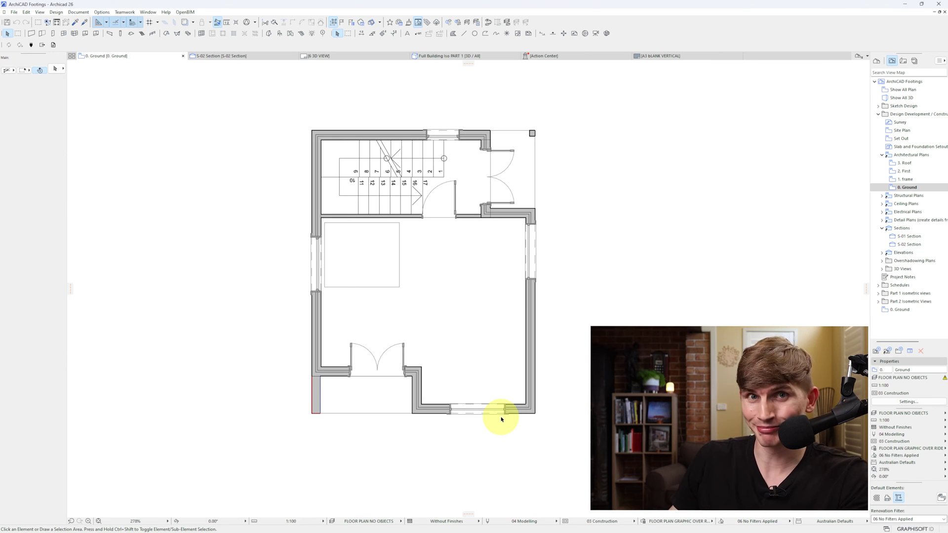
# Move the rectangular rug slab in the living area to the Objects - Landscape layer.
pyautogui.click(395, 280)
pyautogui.click(64, 93)
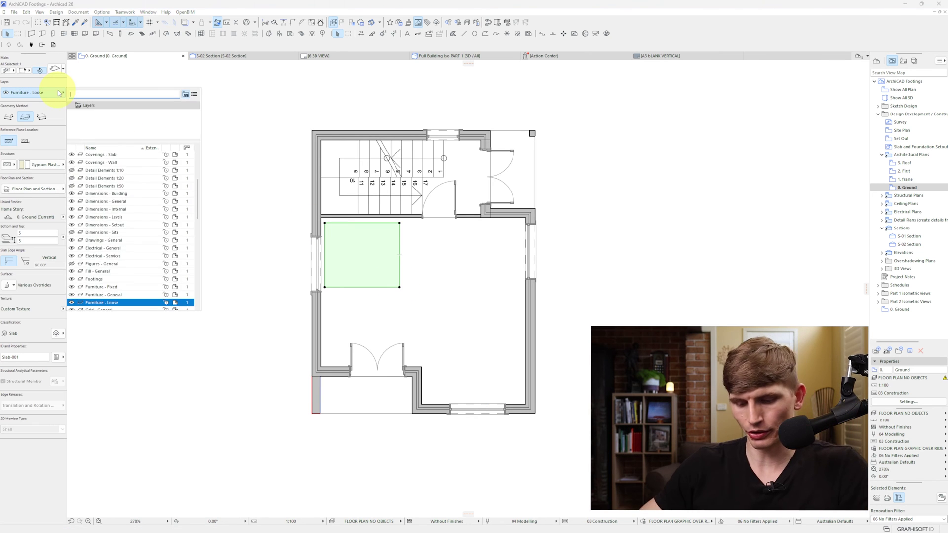
pyautogui.write('LAND')
pyautogui.click(105, 112)
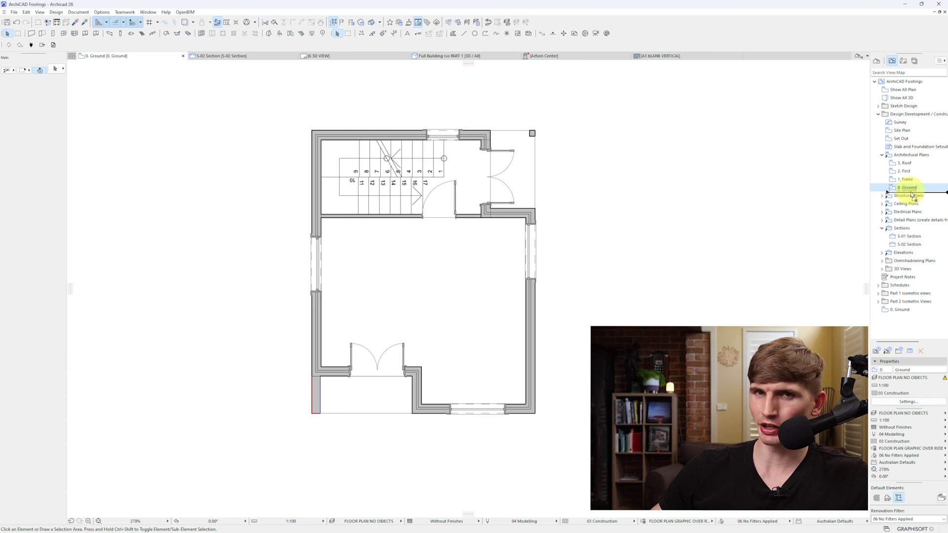
# Duplicate the 0. Ground view below the original and rename the copy Ground PLAN WITH OBJECTS.
pyautogui.moveTo(912, 195); pyautogui.dragTo(909, 199)
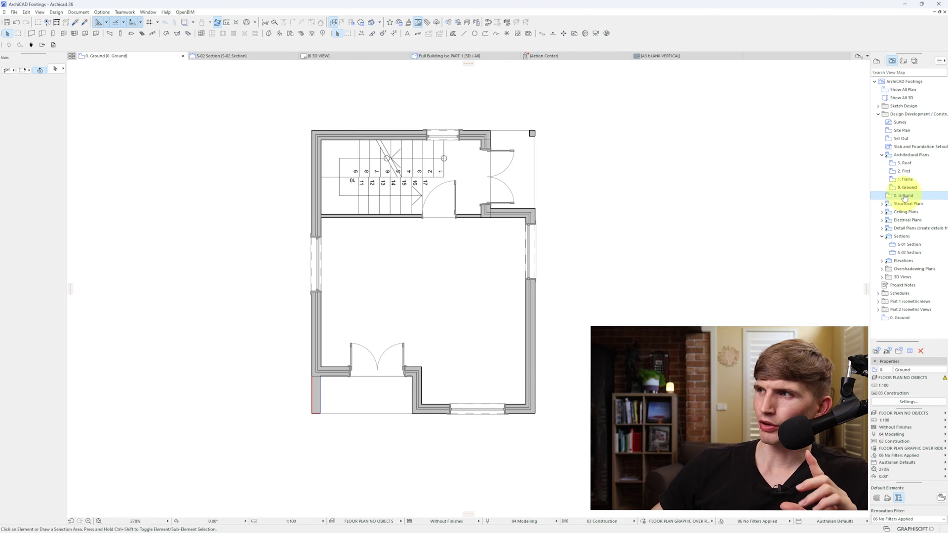
pyautogui.rightClick(904, 195)
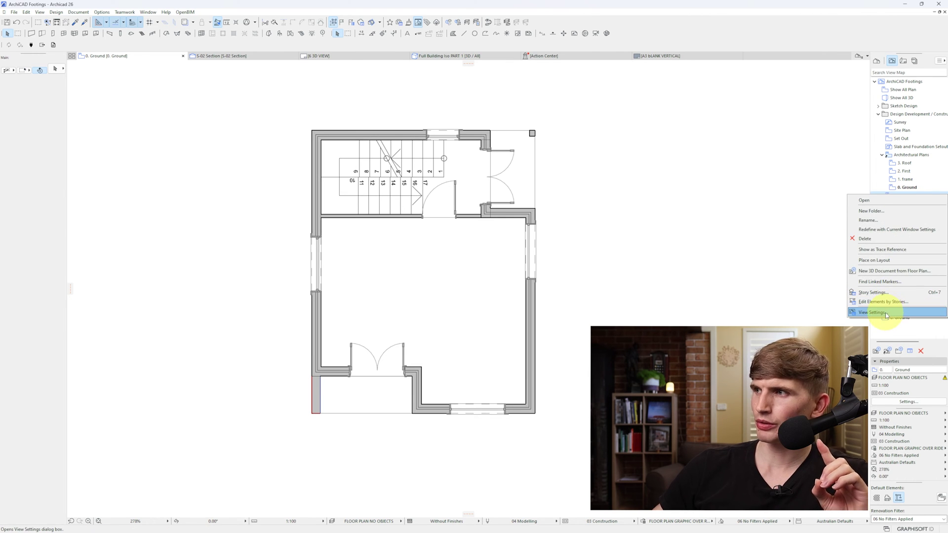
pyautogui.click(862, 220)
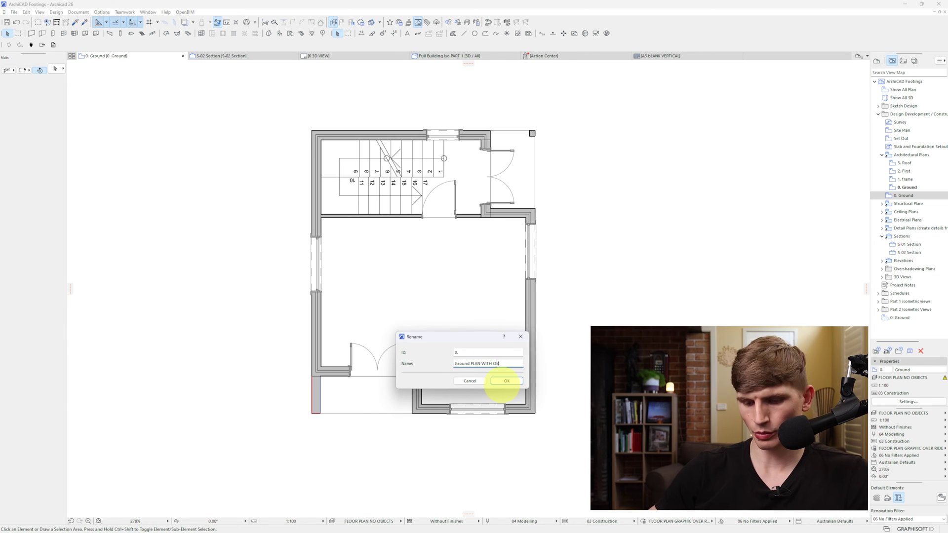
pyautogui.click(509, 381)
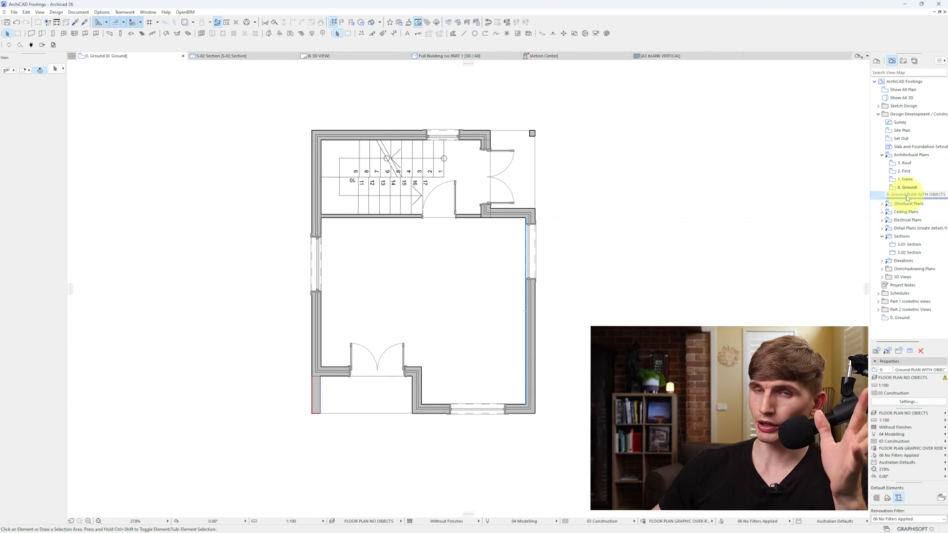
# Set the Ground PLAN WITH OBJECTS view's layer combination to 115 - Plan - Architectural.
pyautogui.rightClick(906, 198)
pyautogui.click(880, 314)
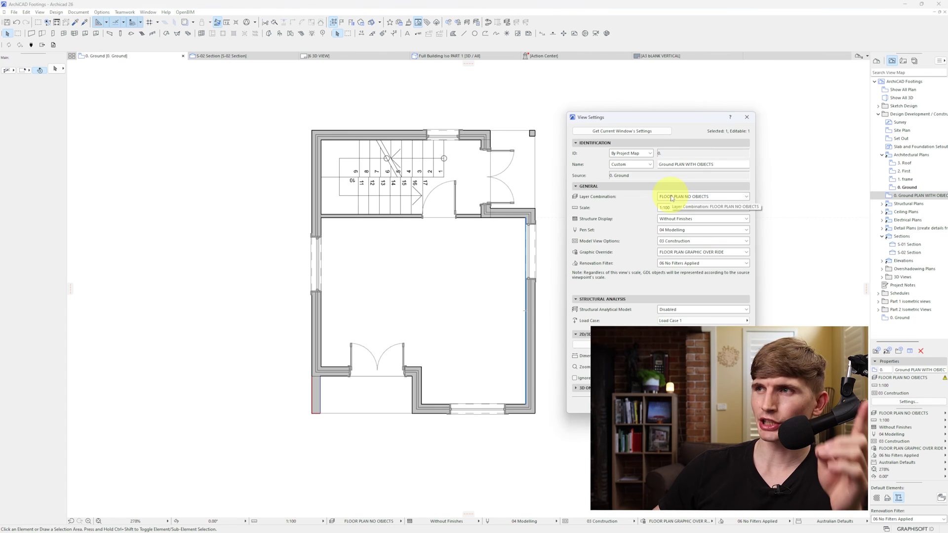
pyautogui.click(672, 197)
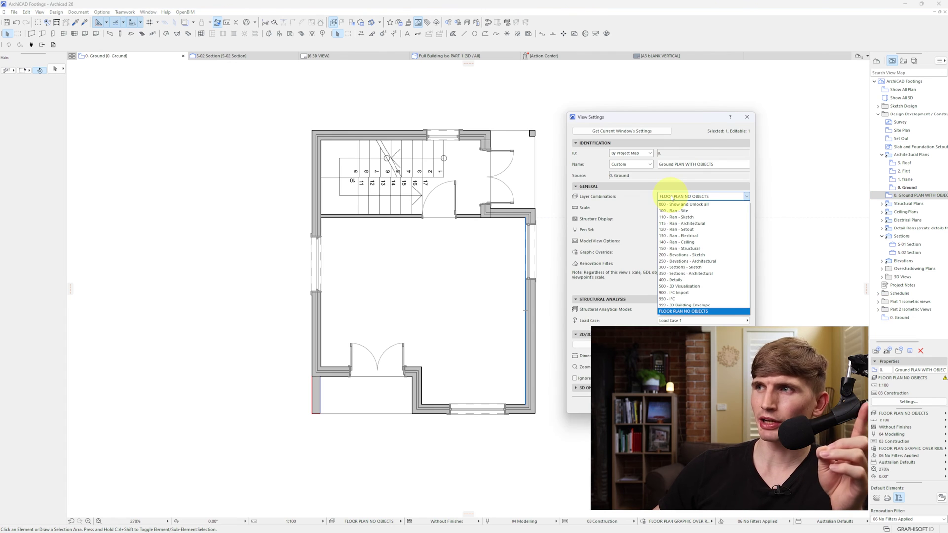
pyautogui.click(679, 224)
pyautogui.press('Return')
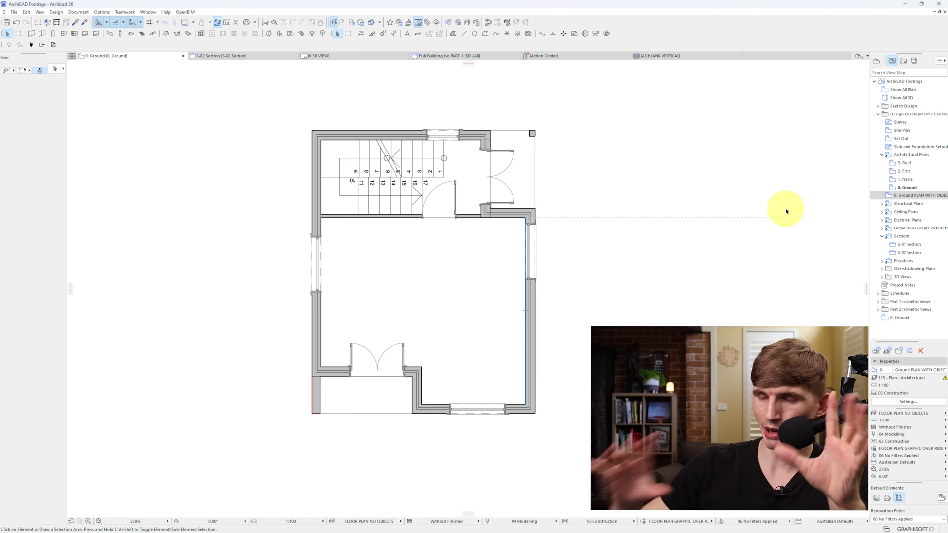
# Open the Ground PLAN WITH OBJECTS view, check its Objects - Landscape layer visibility, and reopen 0. Ground to compare them.
pyautogui.moveTo(914, 196); pyautogui.dragTo(916, 197)
pyautogui.doubleClick(917, 196)
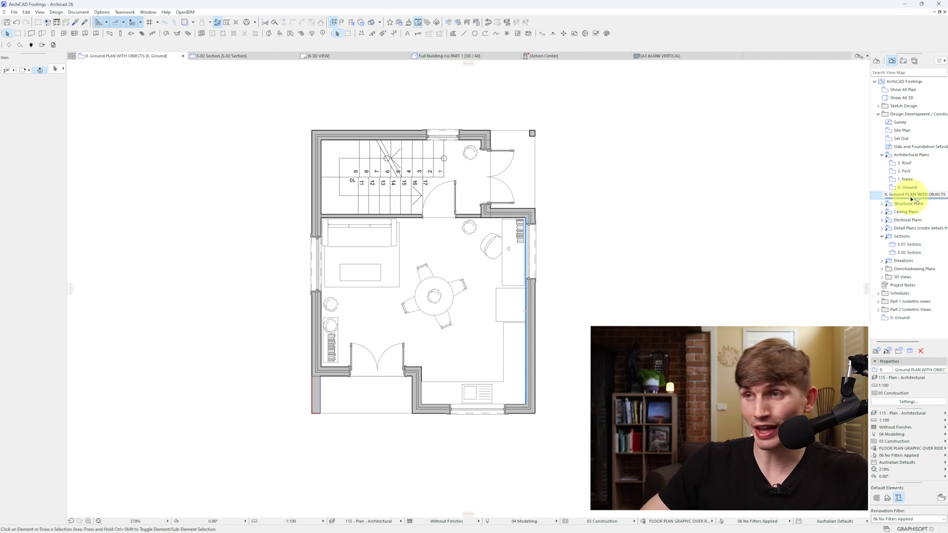
pyautogui.hotkey('ctrl', 'l')
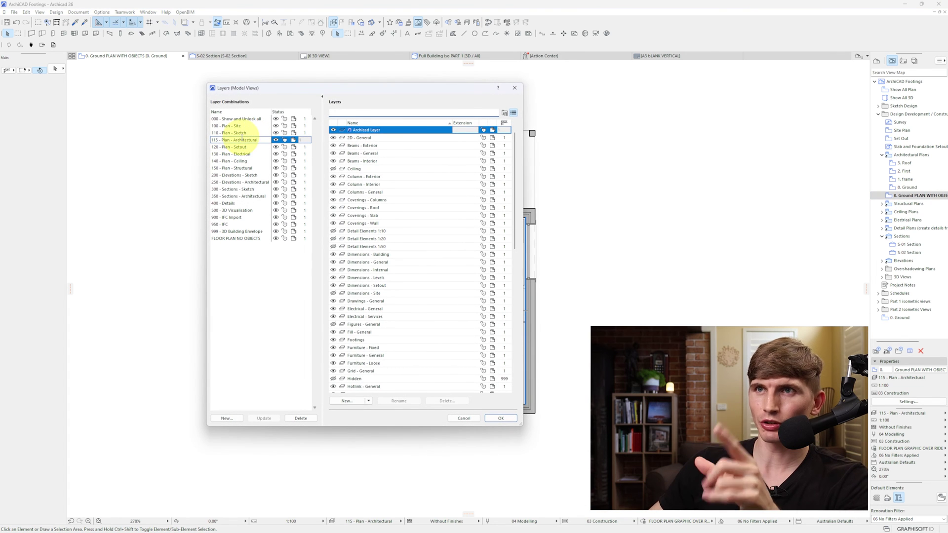
pyautogui.write('LAND')
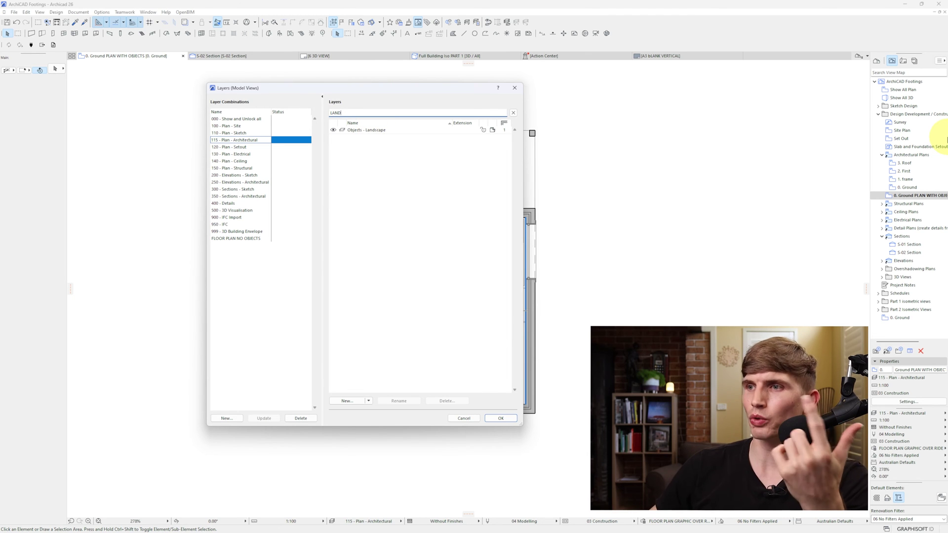
pyautogui.click(501, 418)
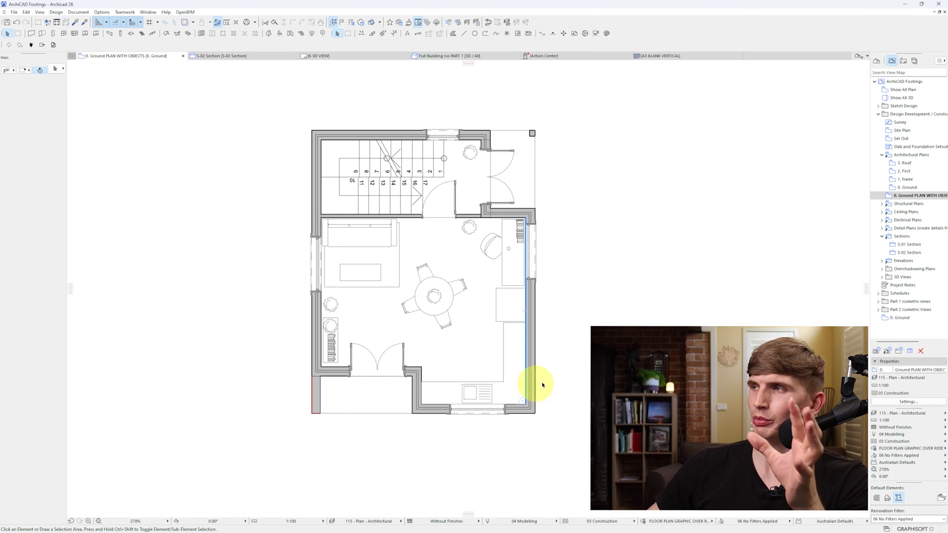
pyautogui.doubleClick(907, 188)
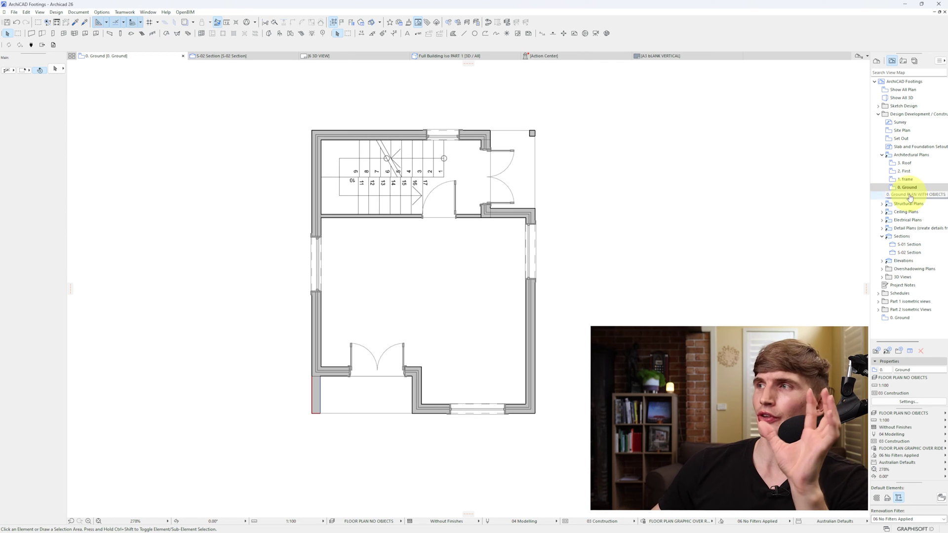
# Open the Ground PLAN WITH OBJECTS view and set its scale to 1:50 in the view settings.
pyautogui.doubleClick(910, 196)
pyautogui.rightClick(910, 196)
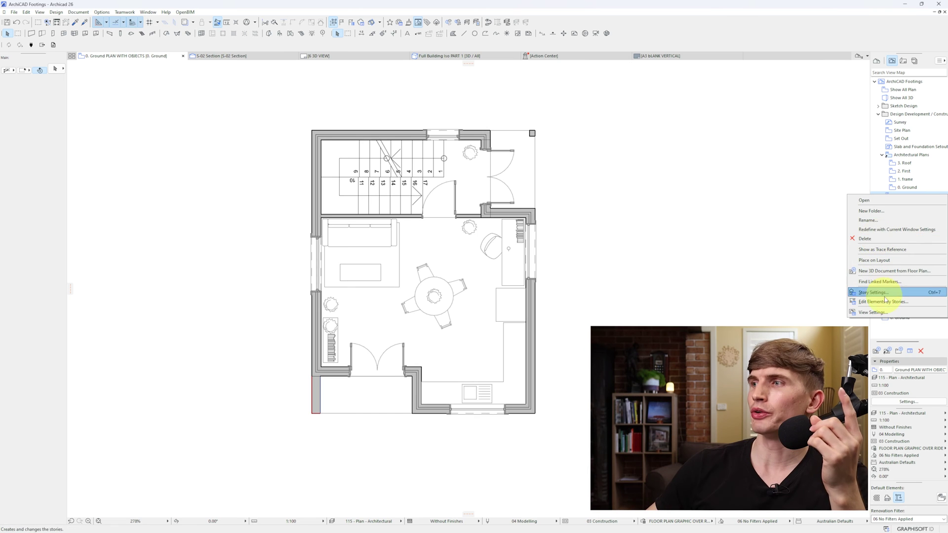
pyautogui.click(880, 312)
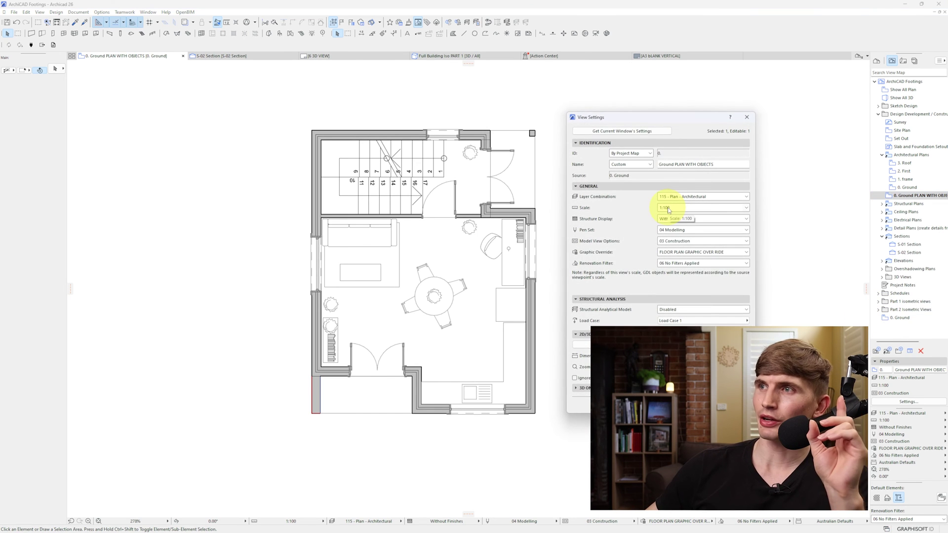
pyautogui.click(668, 208)
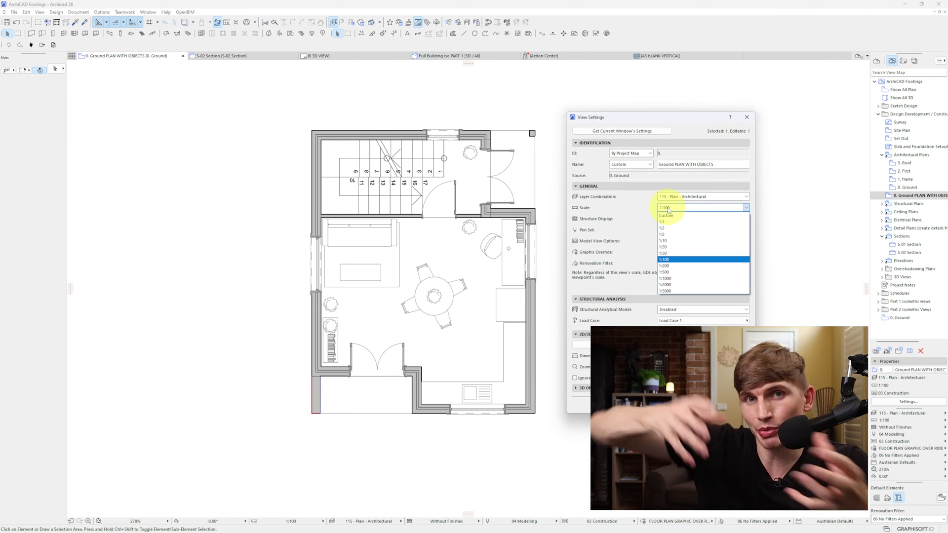
pyautogui.click(672, 254)
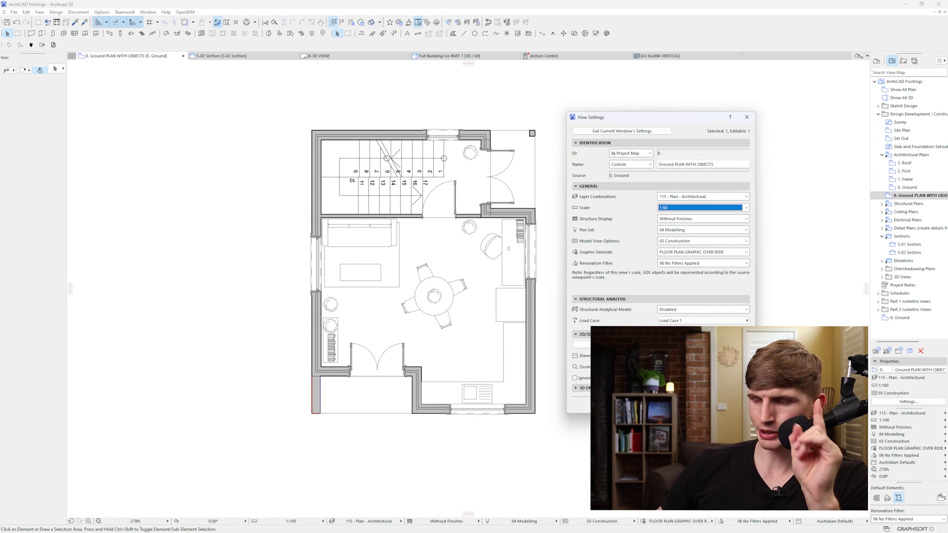
pyautogui.press('Return')
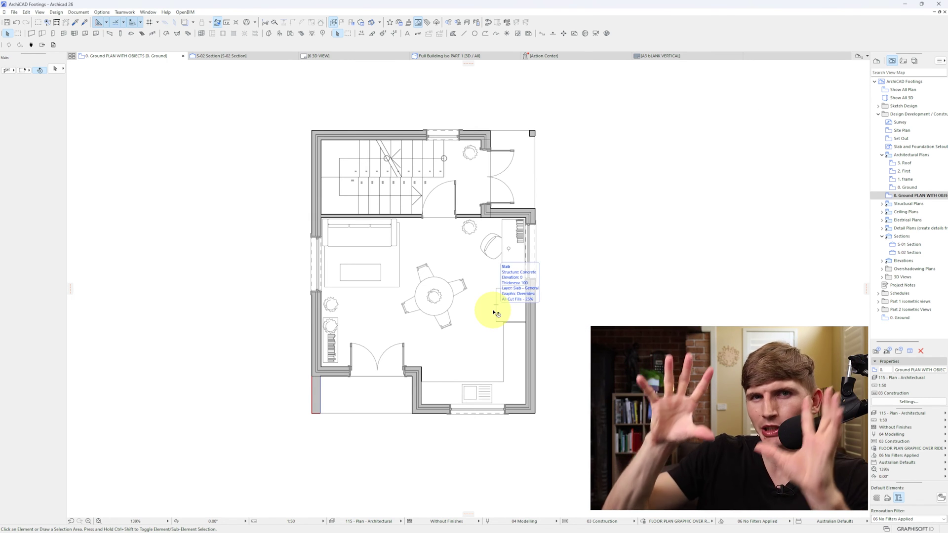
# Examine the stair numbering in the 1:50 Ground PLAN WITH OBJECTS view and compare it with the 1:100 0. Ground view.
pyautogui.scroll(5, 417, 188)
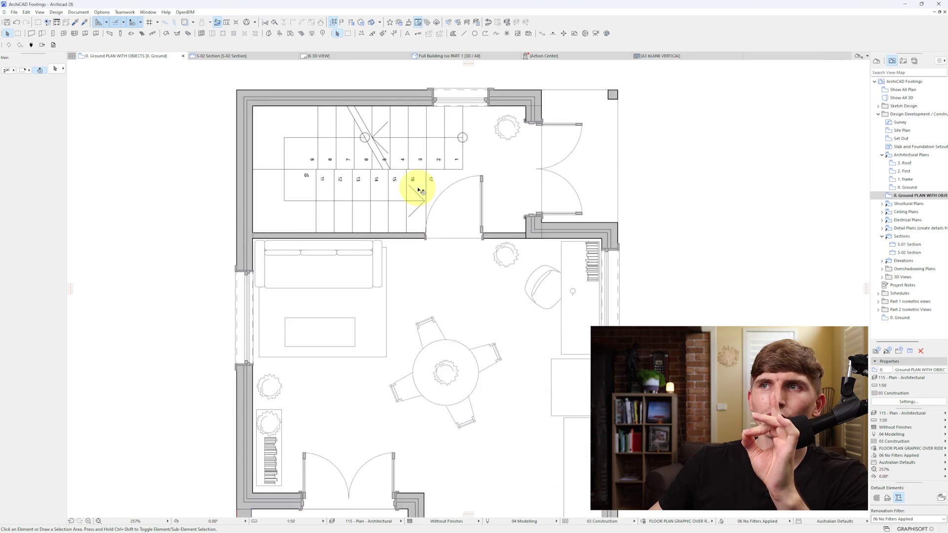
pyautogui.doubleClick(907, 195)
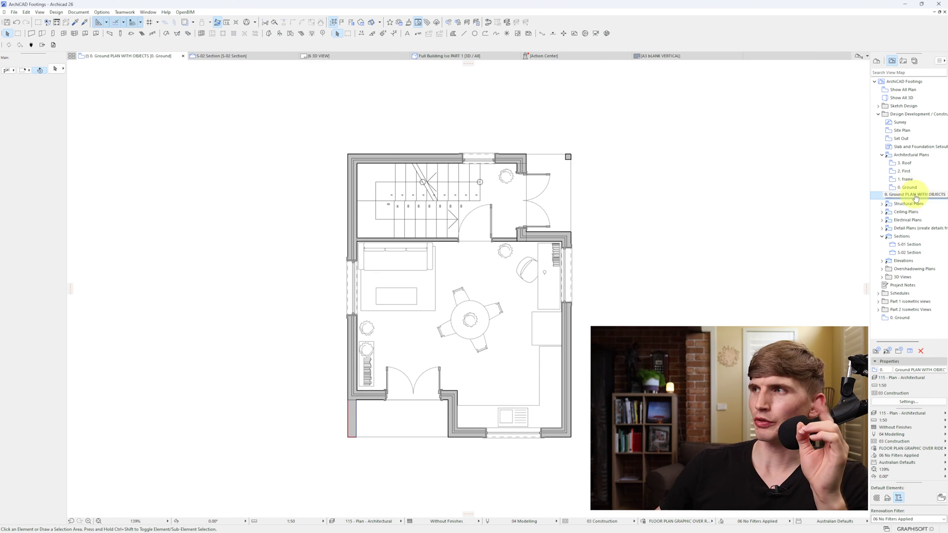
pyautogui.doubleClick(908, 189)
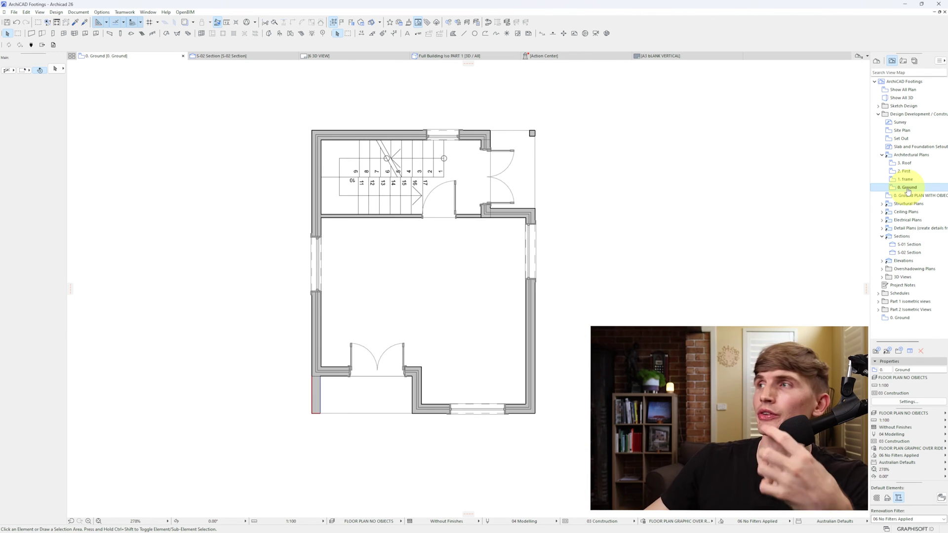
# Open the Organizer, open the 3D VIEW layout, and move that layout after the last start layout in the layout book.
pyautogui.click(940, 61)
pyautogui.click(889, 127)
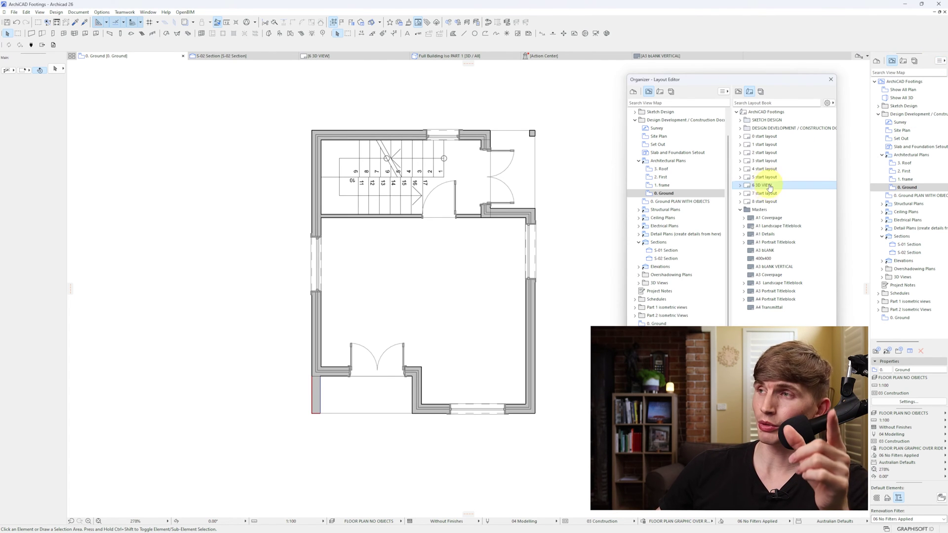
pyautogui.doubleClick(763, 185)
pyautogui.moveTo(763, 187); pyautogui.dragTo(764, 204)
# Place the Ground PLAN WITH OBJECTS view on the 3D VIEW layout above the existing drawings.
pyautogui.click(674, 202)
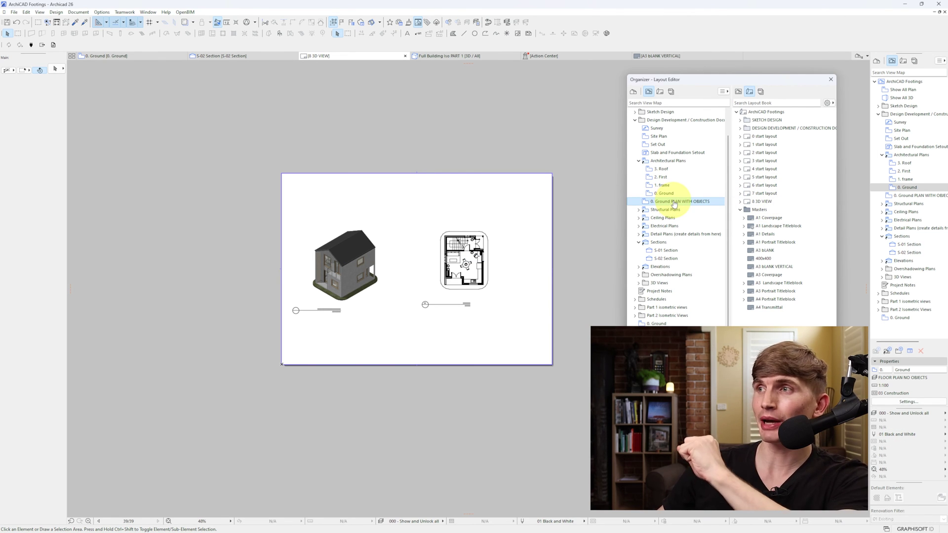
pyautogui.moveTo(675, 202); pyautogui.dragTo(459, 167)
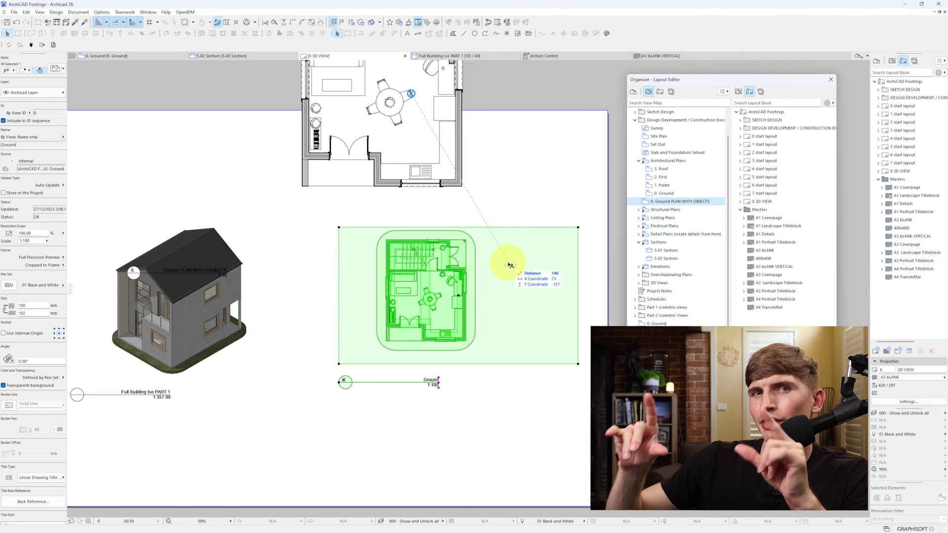
pyautogui.scroll(-1, 454, 298)
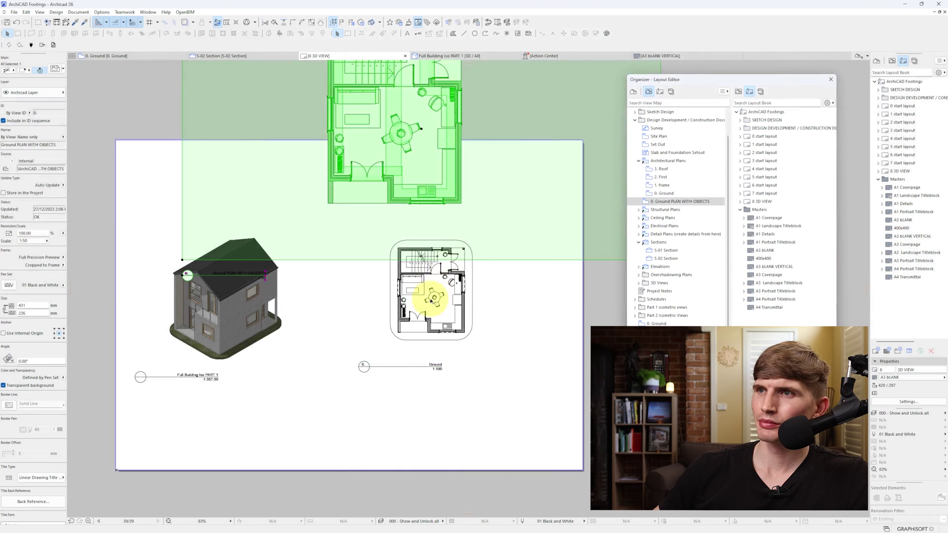
# Relink the existing Ground drawing on the layout to the 0. Ground view under Architectural Plans.
pyautogui.rightClick(417, 304)
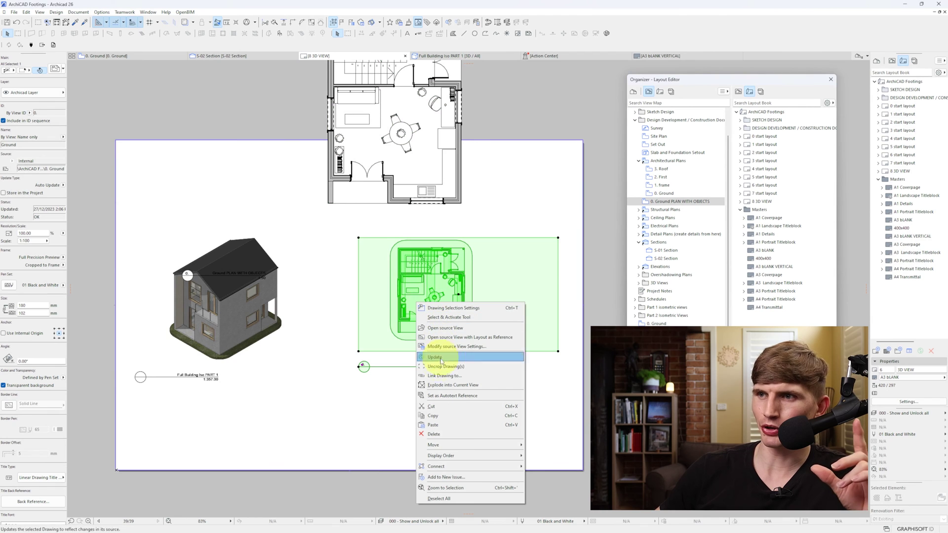
pyautogui.click(443, 377)
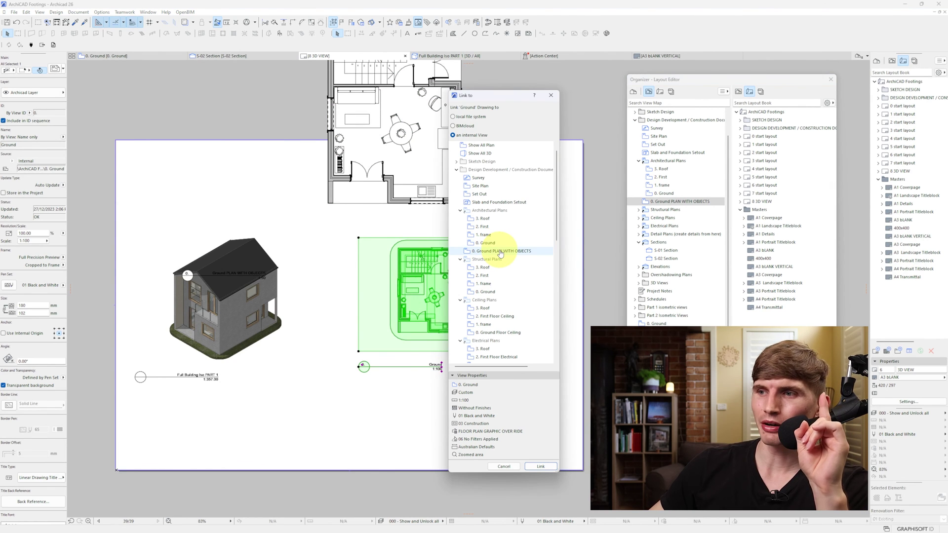
pyautogui.click(499, 244)
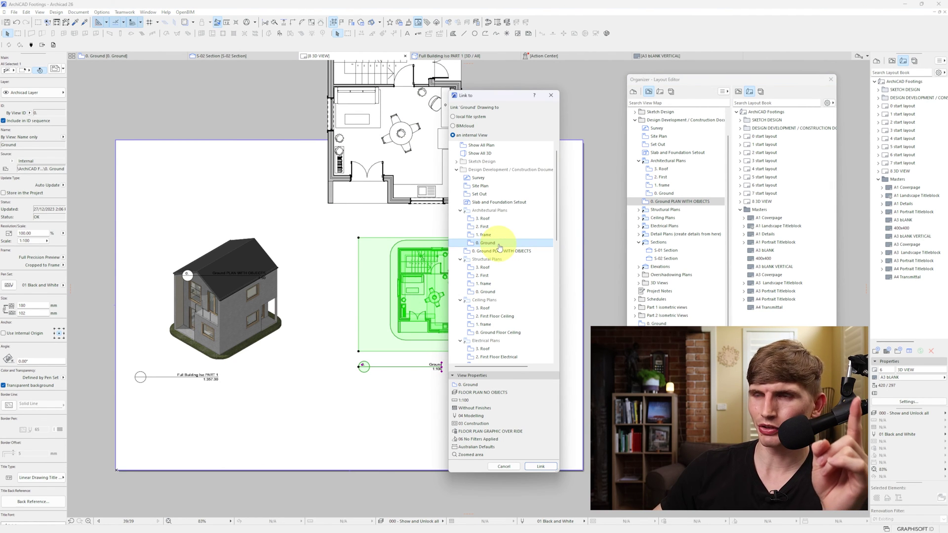
pyautogui.click(542, 466)
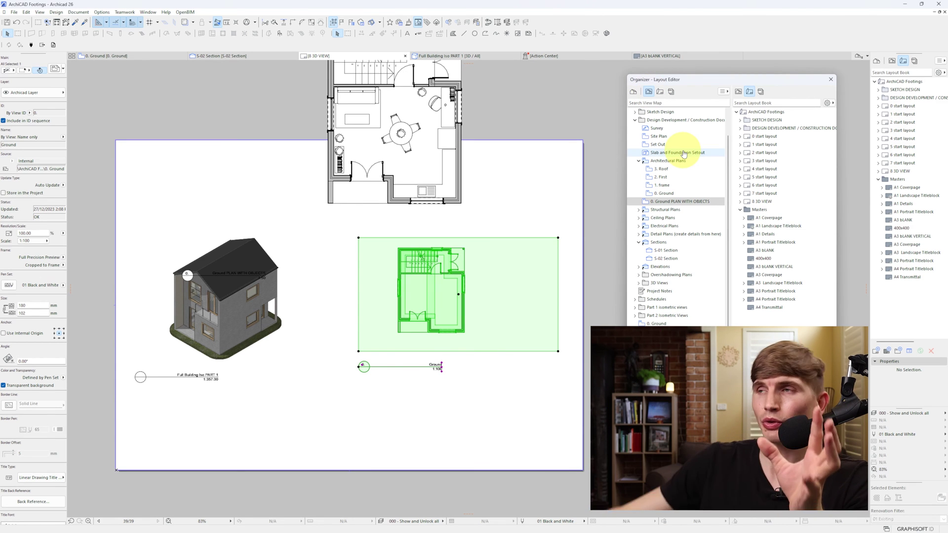
# Open the source view of the Ground PLAN WITH OBJECTS drawing and review its view settings without changing them.
pyautogui.click(392, 154)
pyautogui.rightClick(401, 158)
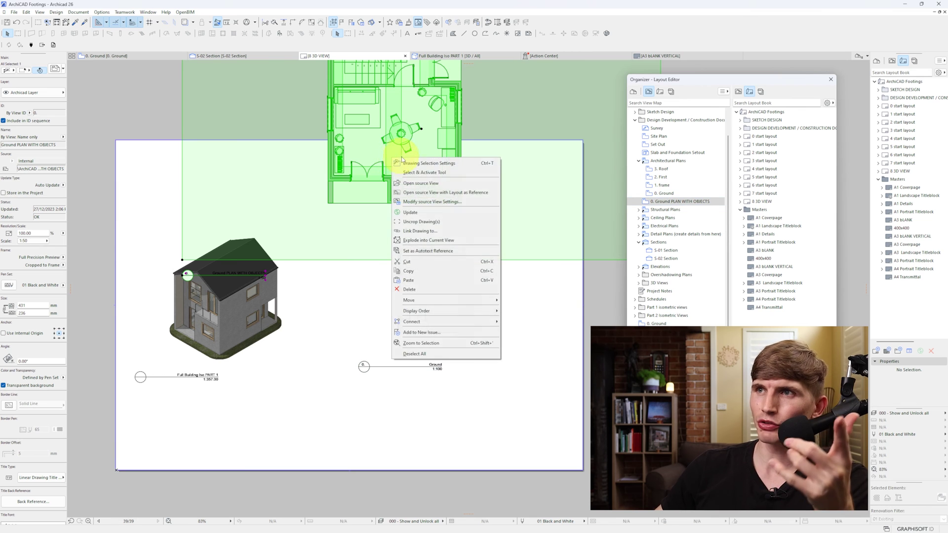
pyautogui.click(423, 184)
pyautogui.click(663, 199)
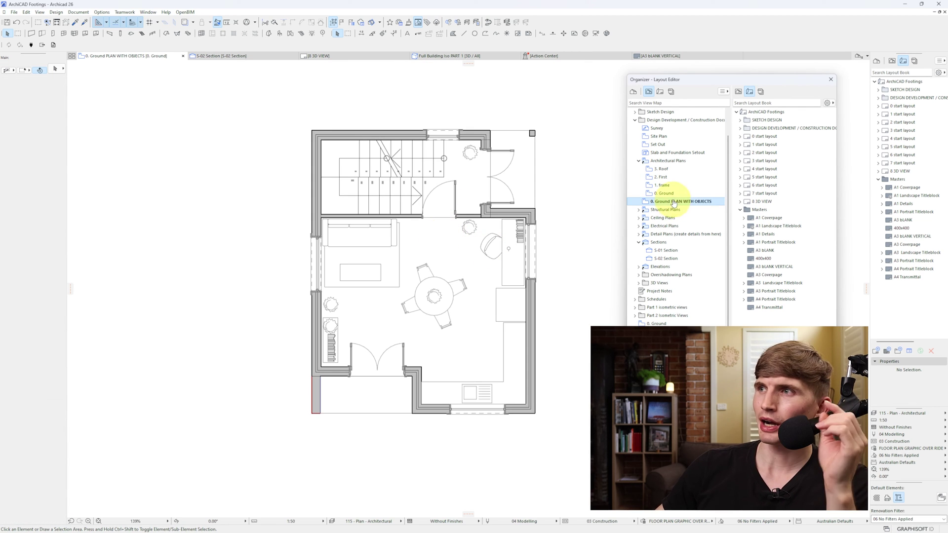
pyautogui.rightClick(683, 202)
pyautogui.click(704, 317)
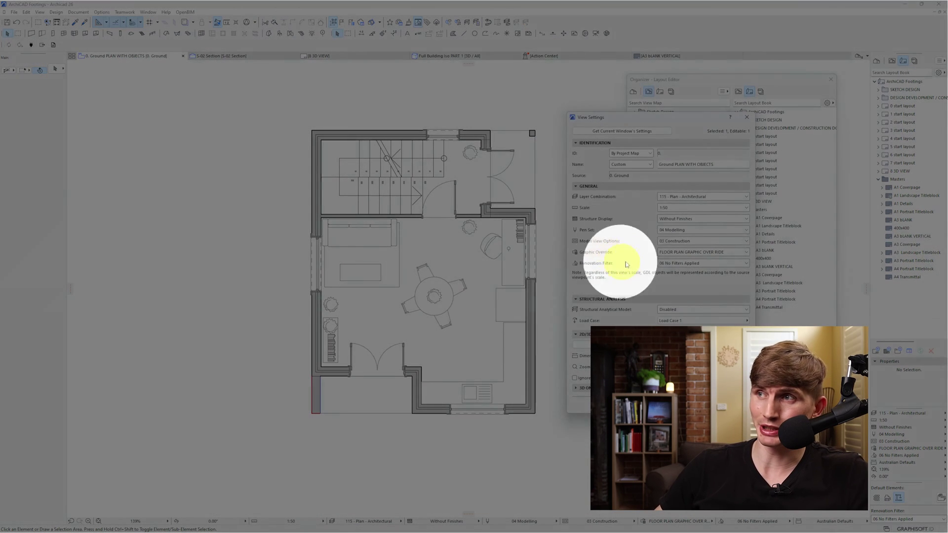
pyautogui.press('Escape')
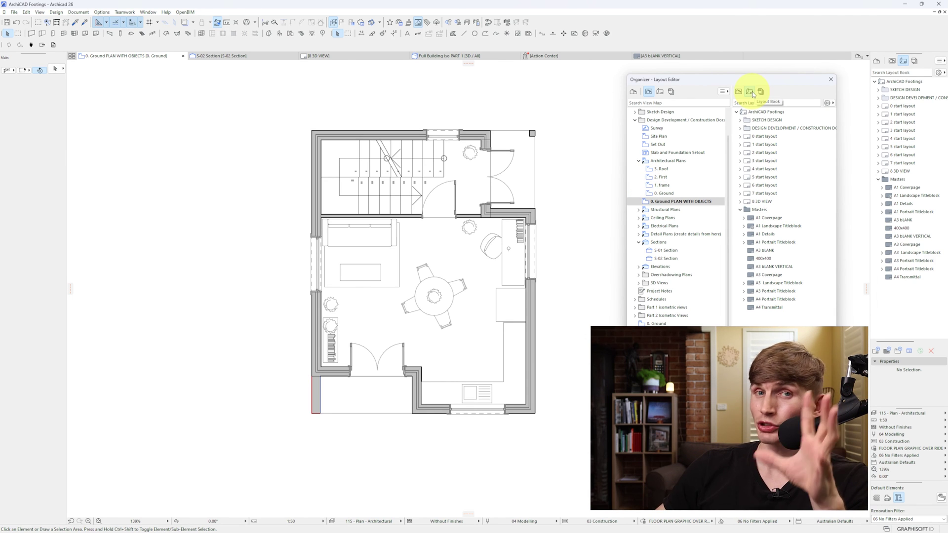
# Return to the 3D VIEW layout and remove the Ground PLAN WITH OBJECTS drawing from the sheet.
pyautogui.doubleClick(765, 202)
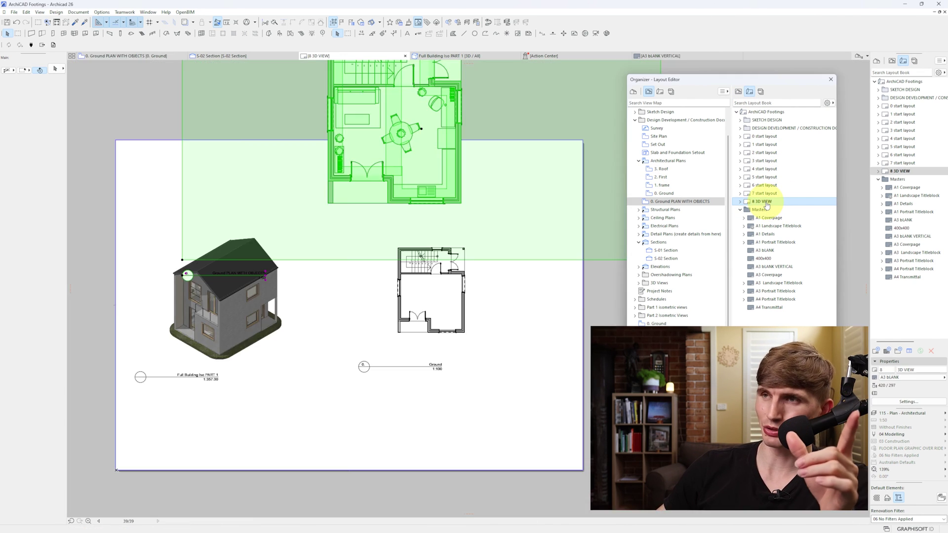
pyautogui.click(340, 255)
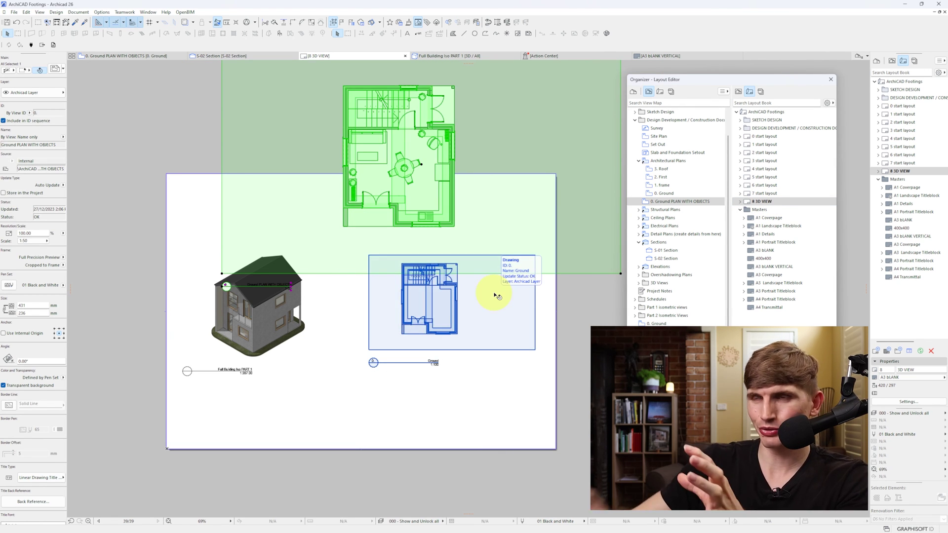
pyautogui.click(482, 253)
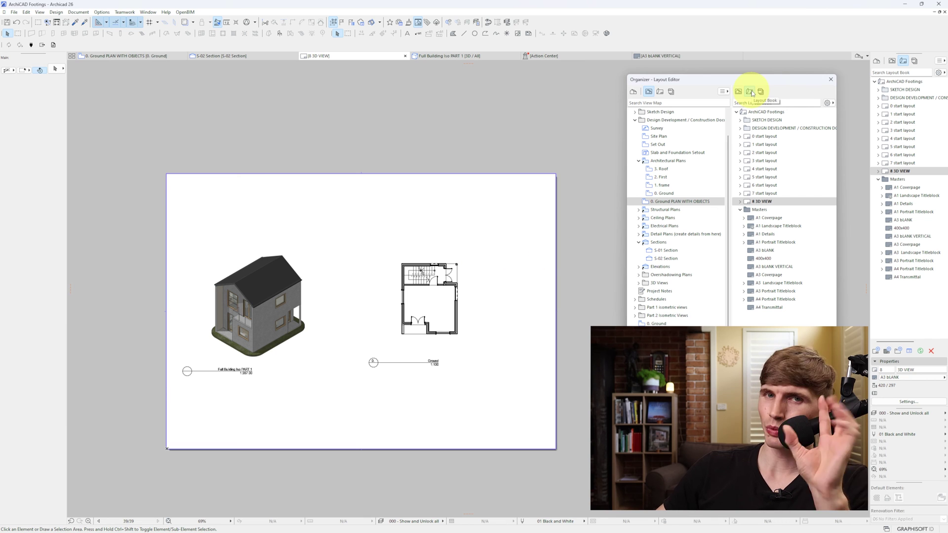
# Change the 3D VIEW layout's master layout to A3 BLANK VERTICAL.
pyautogui.rightClick(762, 201)
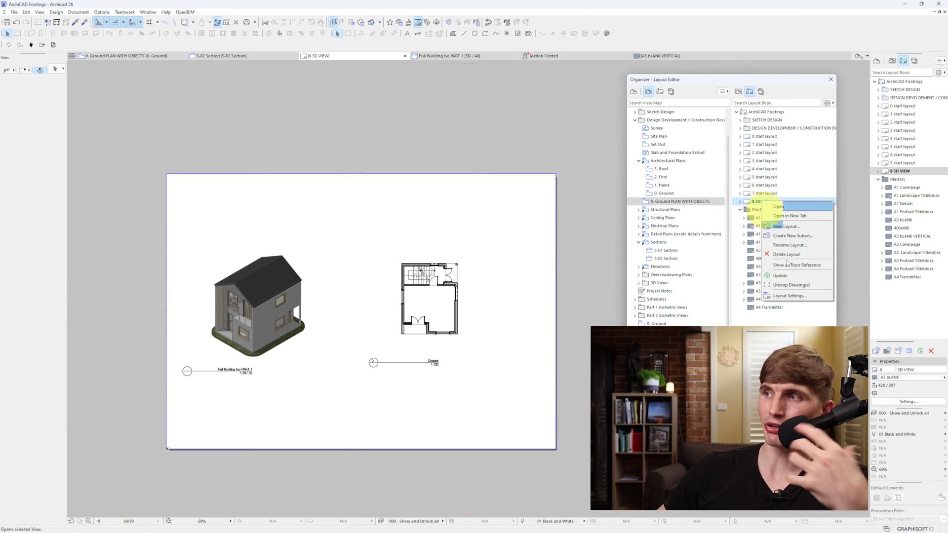
pyautogui.click(801, 296)
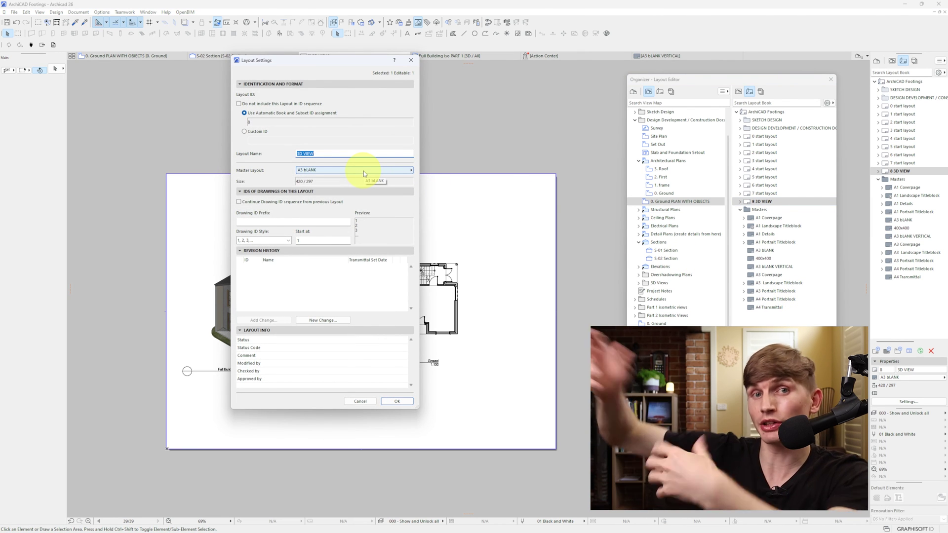
pyautogui.click(364, 173)
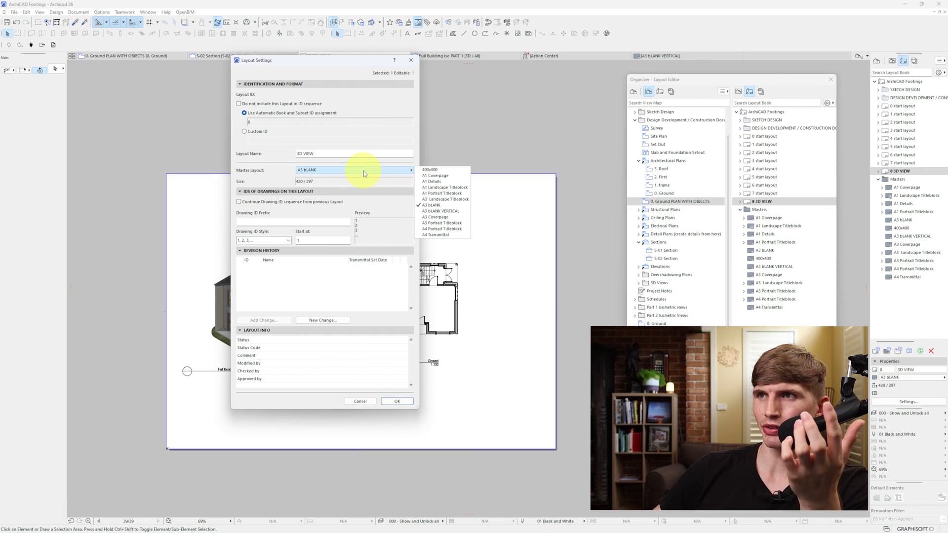
pyautogui.click(458, 211)
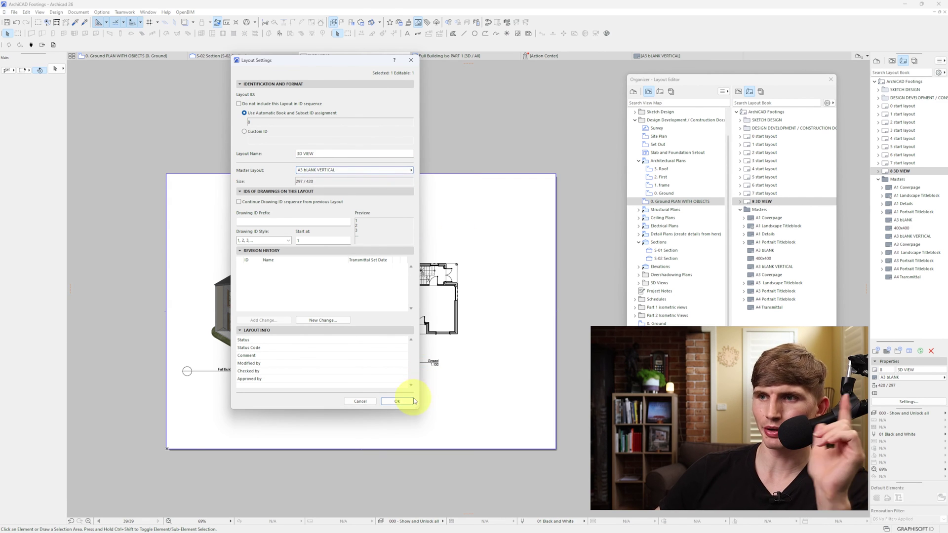
pyautogui.click(397, 401)
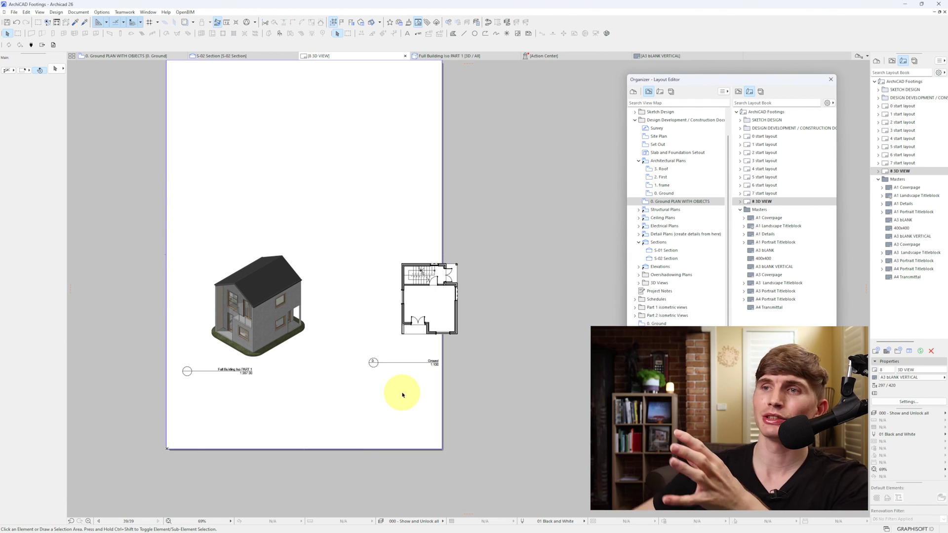
# Move the ground plan drawing to the upper middle of the vertical sheet and the building isometric directly beneath it.
pyautogui.moveTo(402, 364); pyautogui.dragTo(417, 402, button='middle')
pyautogui.click(437, 362)
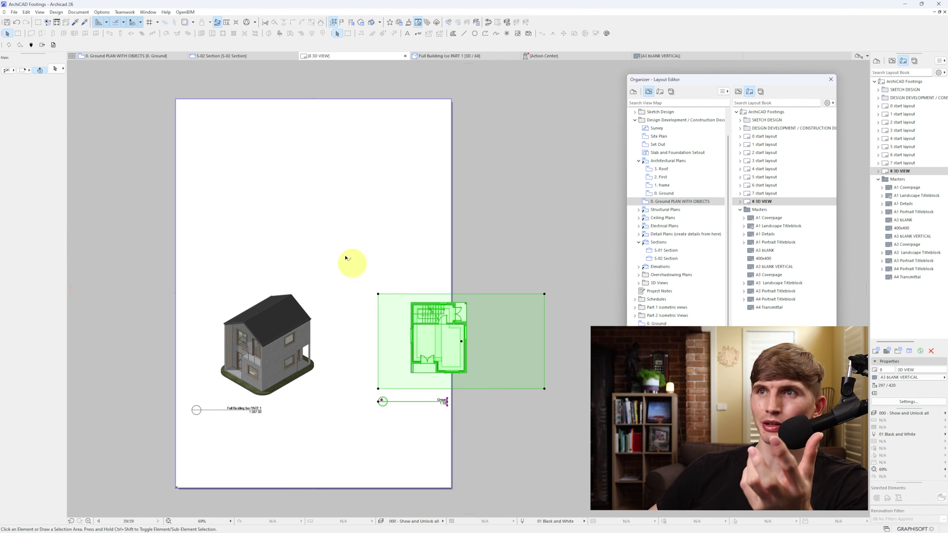
pyautogui.click(299, 231)
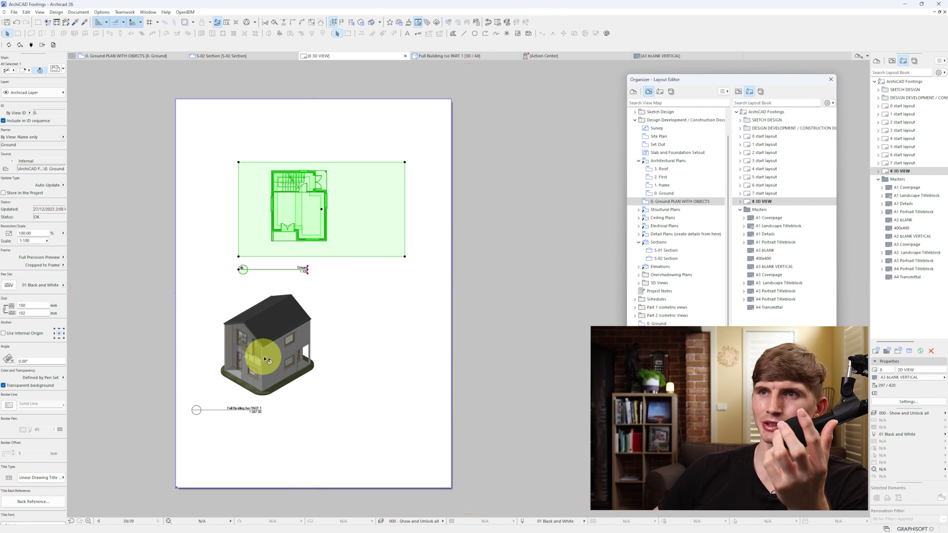
pyautogui.click(266, 359)
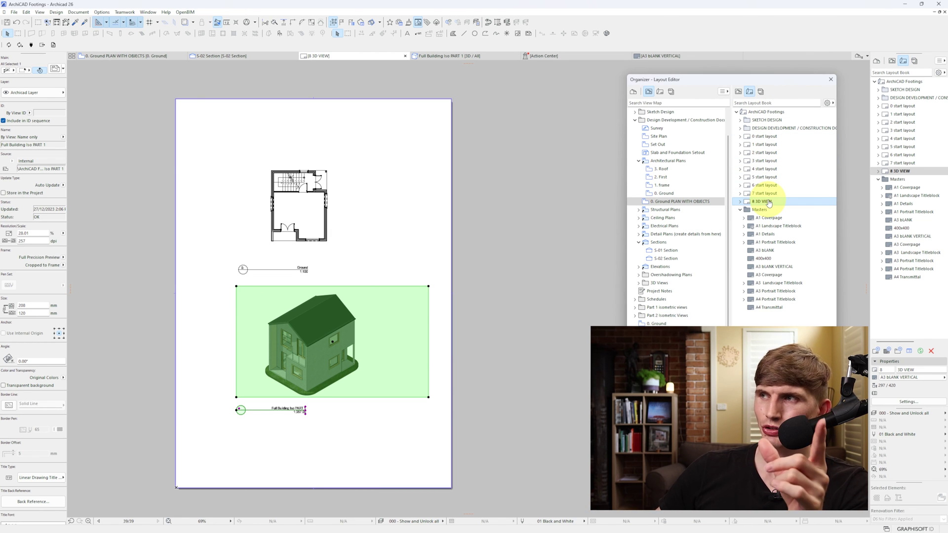
# Open the A3 BLANK VERTICAL master layout and draw a full-width polyline rectangle about 39 mm high along the sheet's lower edge.
pyautogui.doubleClick(775, 268)
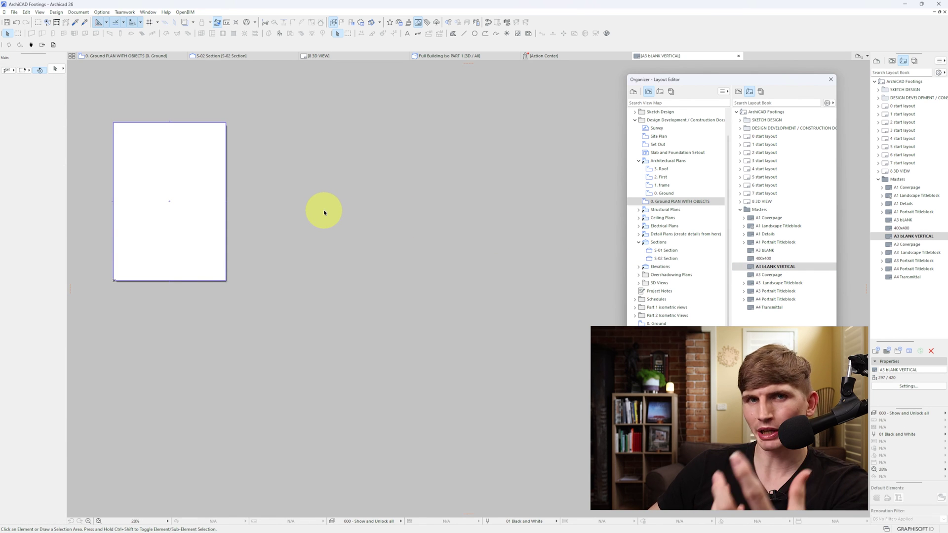
pyautogui.press("ctrl+'")
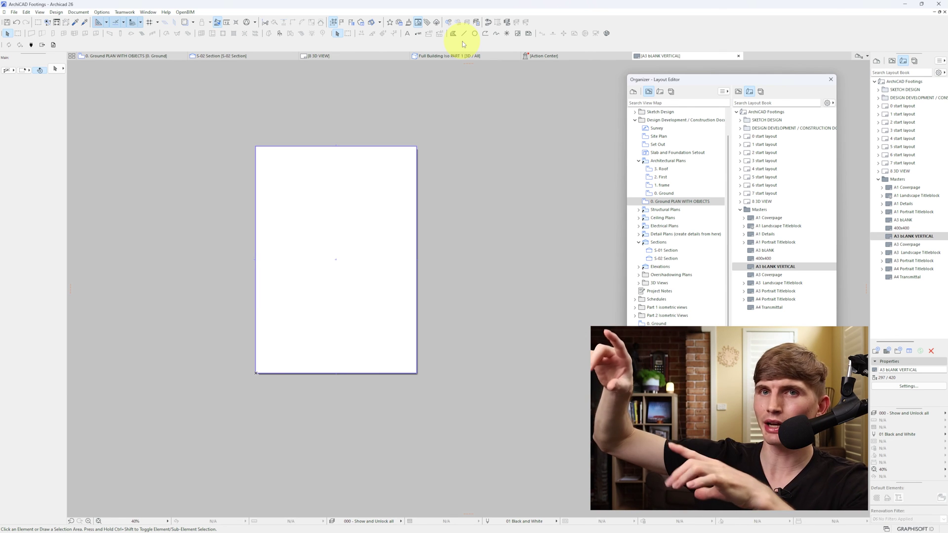
pyautogui.click(487, 33)
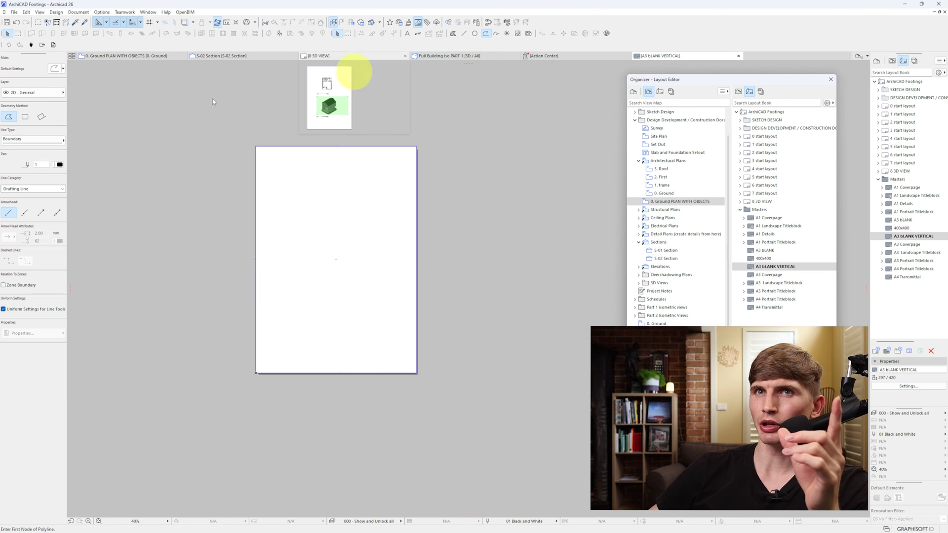
pyautogui.scroll(5, 269, 368)
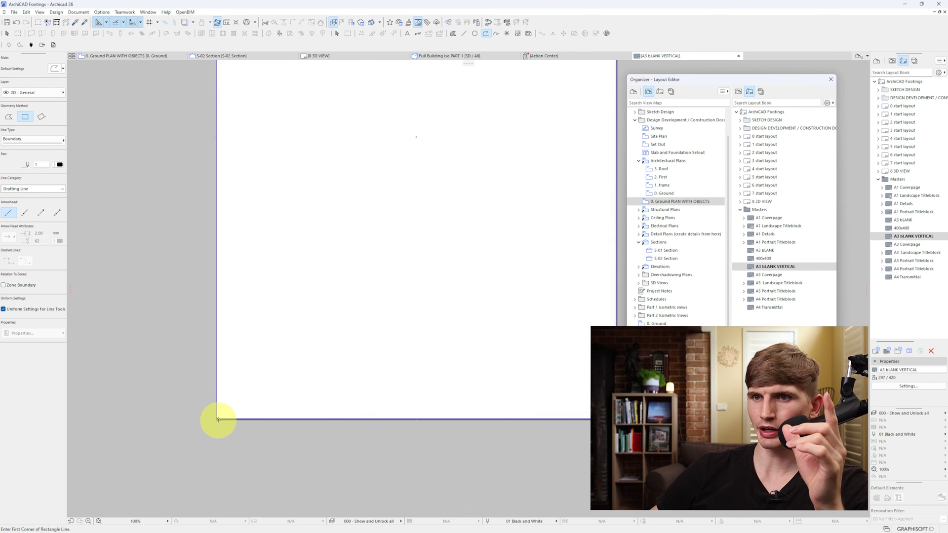
pyautogui.click(217, 417)
pyautogui.moveTo(475, 370); pyautogui.dragTo(343, 370, button='middle')
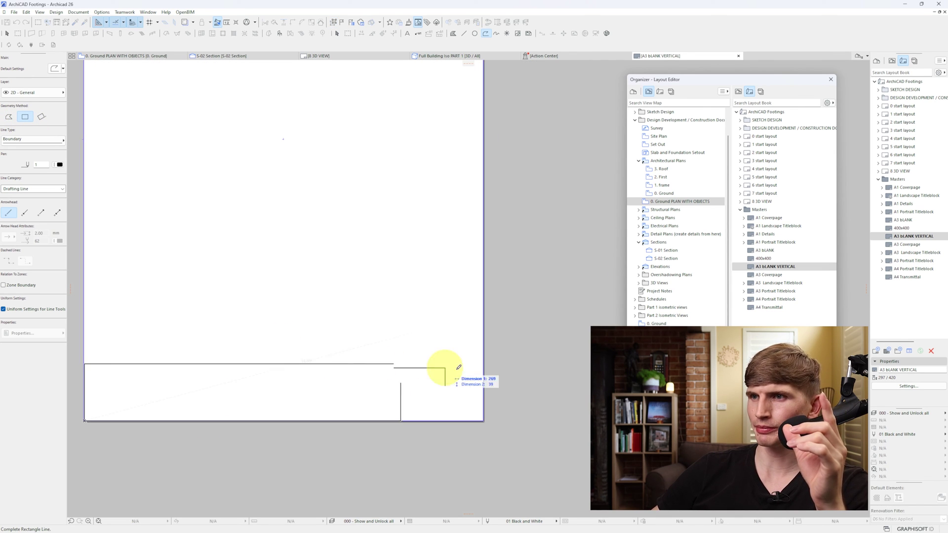
pyautogui.click(483, 370)
# Open the 3D VIEW layout to check the master's rectangle on the sheet, and open the 5 start layout.
pyautogui.click(774, 202)
pyautogui.doubleClick(774, 202)
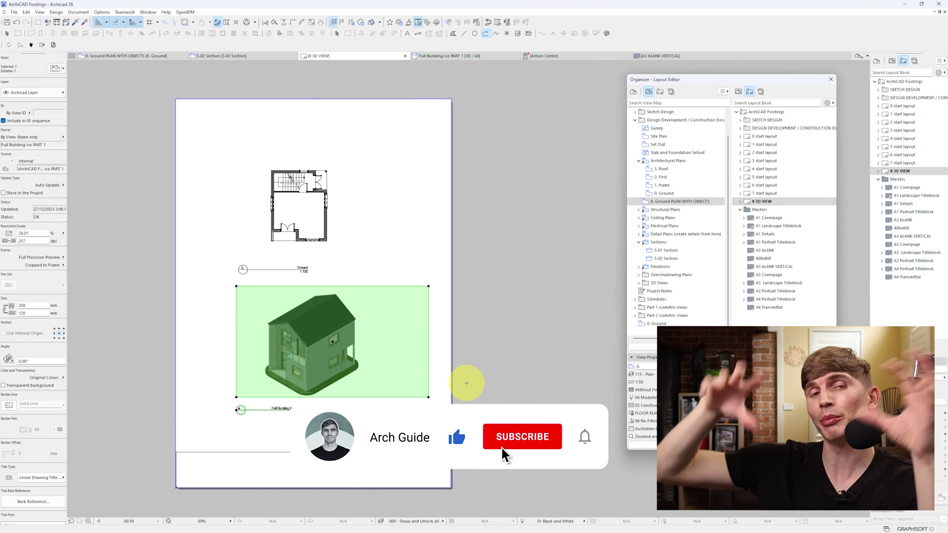
pyautogui.press('Escape')
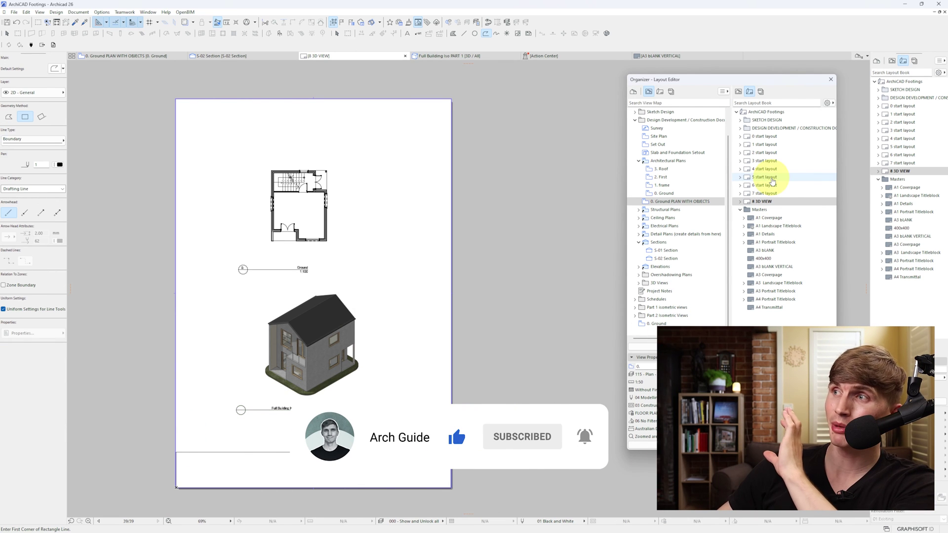
pyautogui.doubleClick(773, 178)
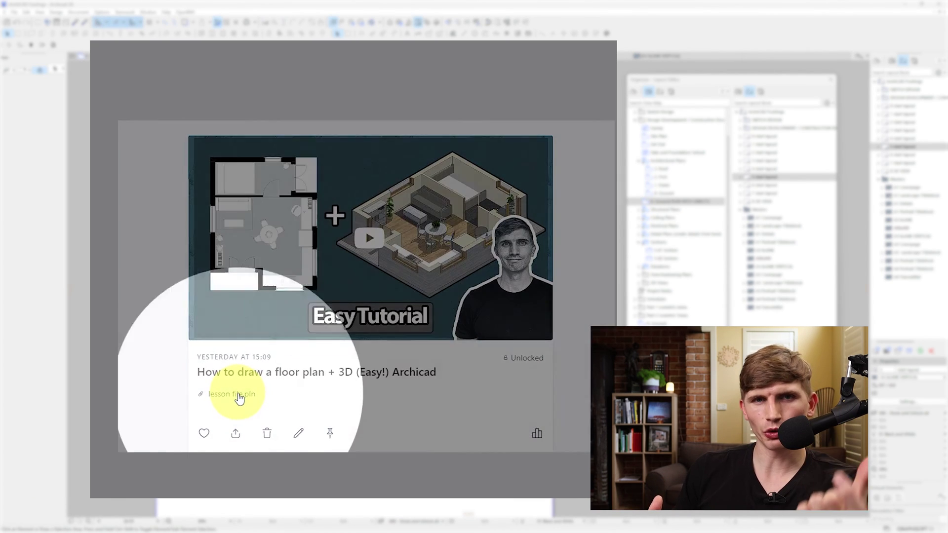
# Switch to the web post "How to draw a floor plan + 3D (Easy!) Archicad" and download its attached lesson file.pln.
pyautogui.click(239, 397)
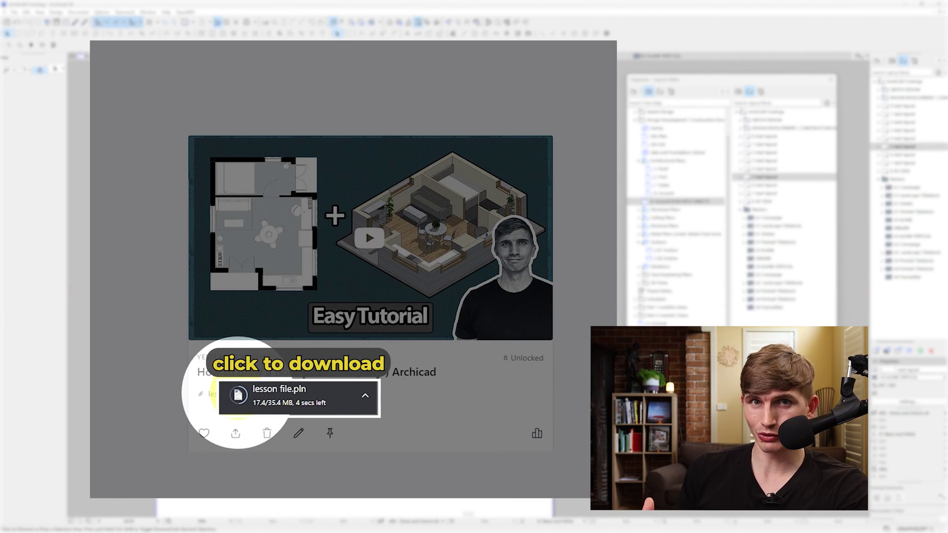
pyautogui.click(363, 396)
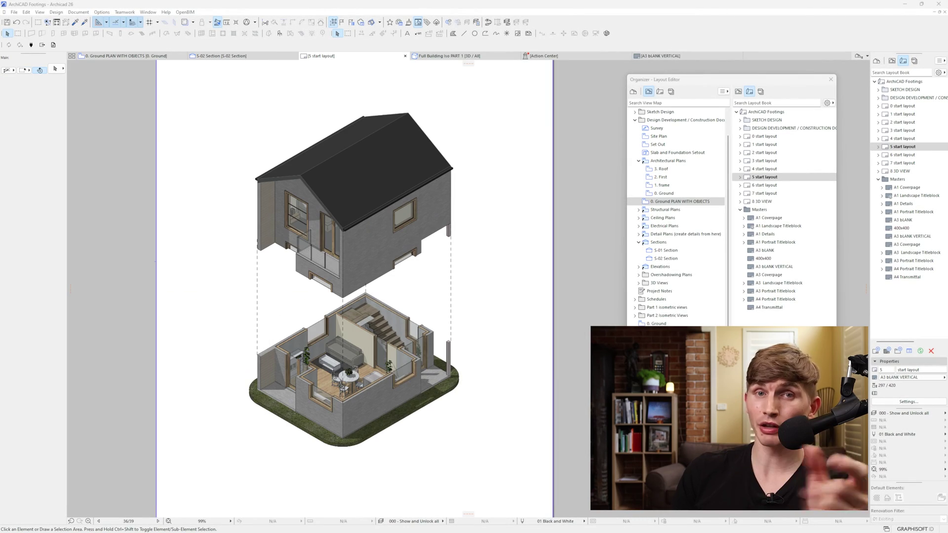